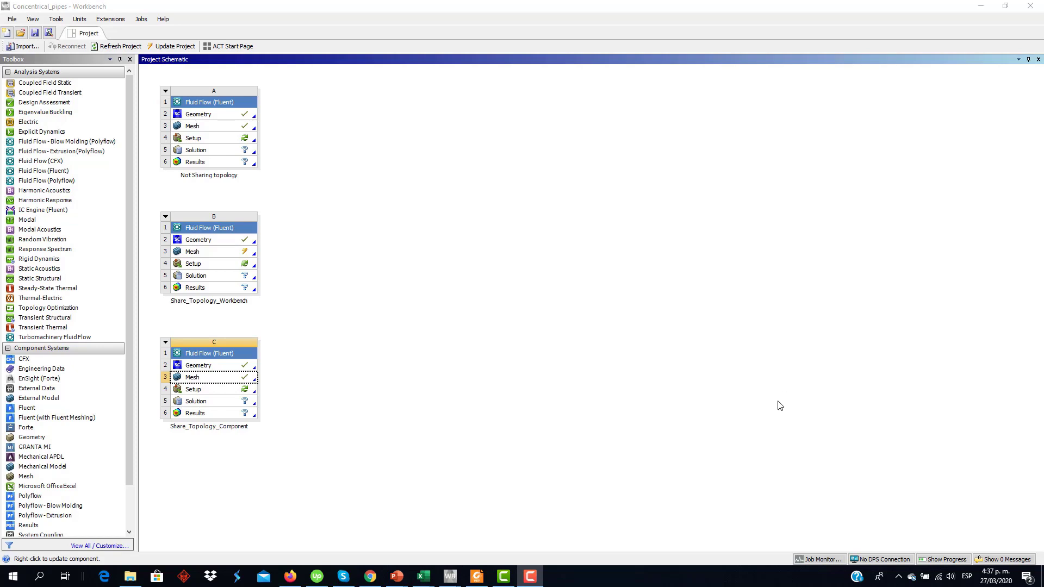
Open the geometry of the Not Sharing topology system, inspect its large and small cylinder solids, and close SpaceClaim.
{"action": "double_click", "coordinate": [217, 117]}
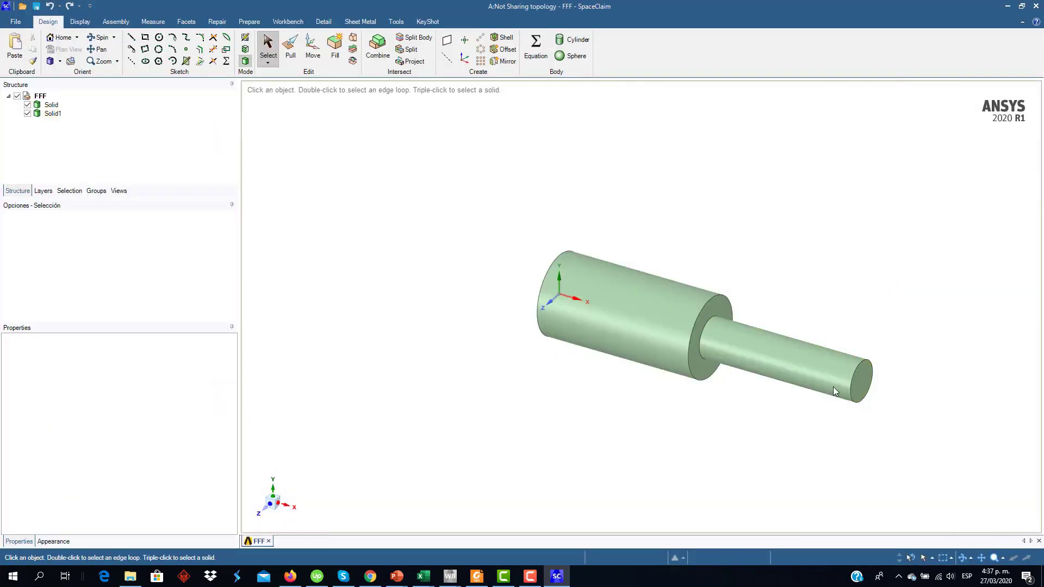
{"action": "middle_click_drag", "start_coordinate": [827, 438], "coordinate": [803, 437]}
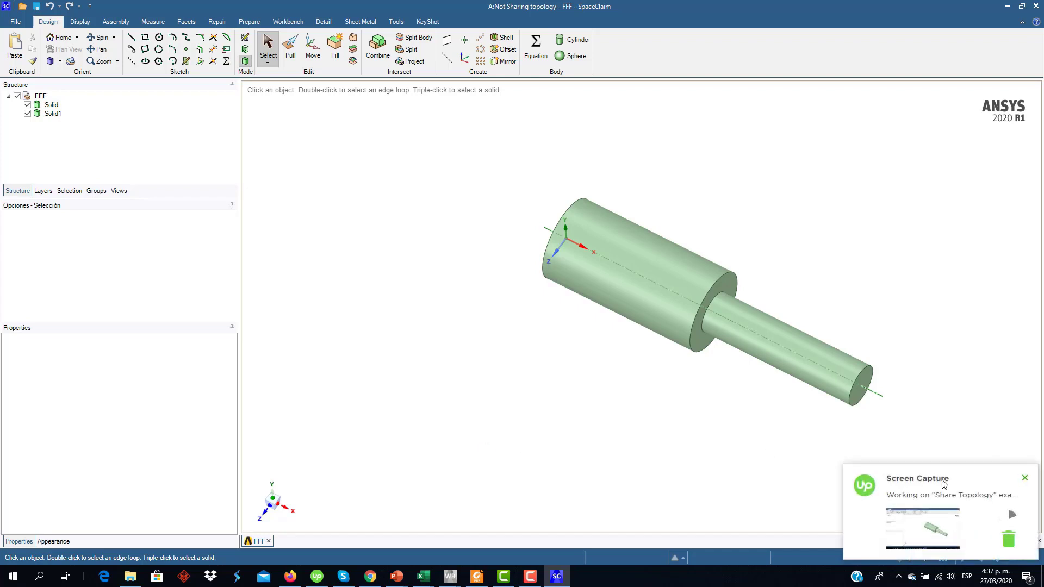
{"action": "left_click", "coordinate": [1025, 478]}
{"action": "left_click", "coordinate": [680, 294]}
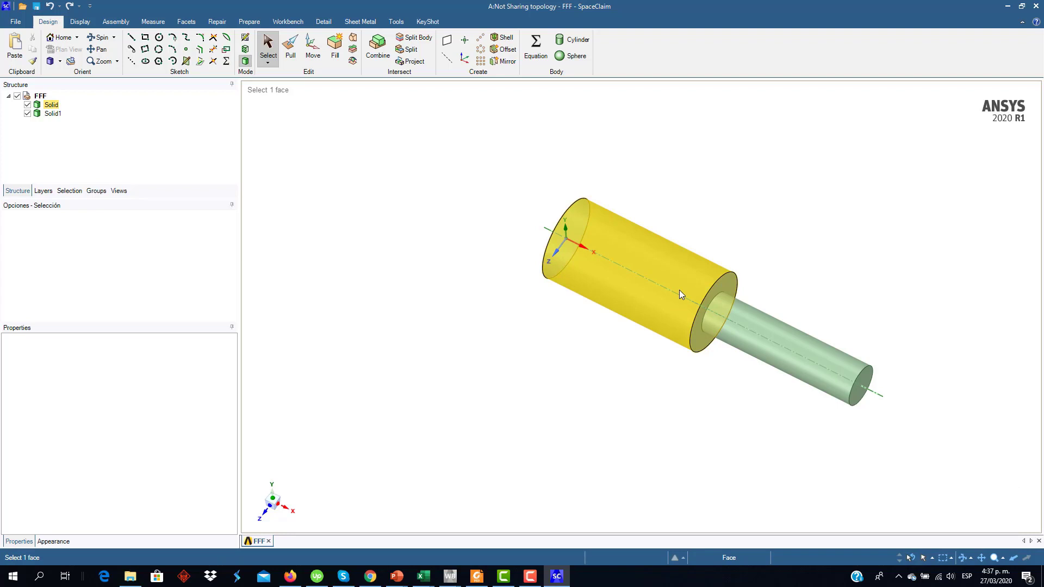
{"action": "left_click", "coordinate": [693, 382]}
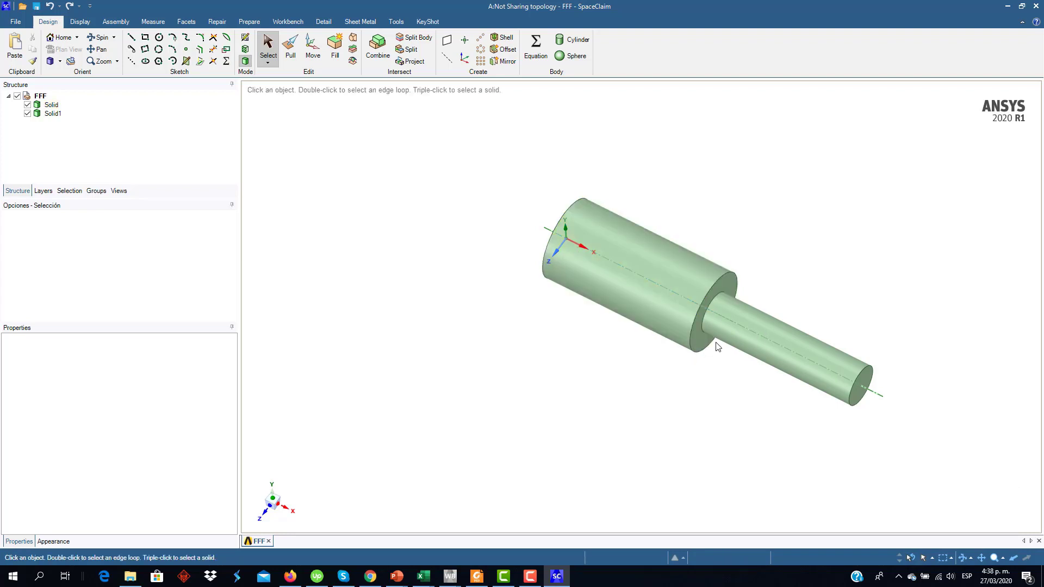
{"action": "left_click", "coordinate": [739, 315]}
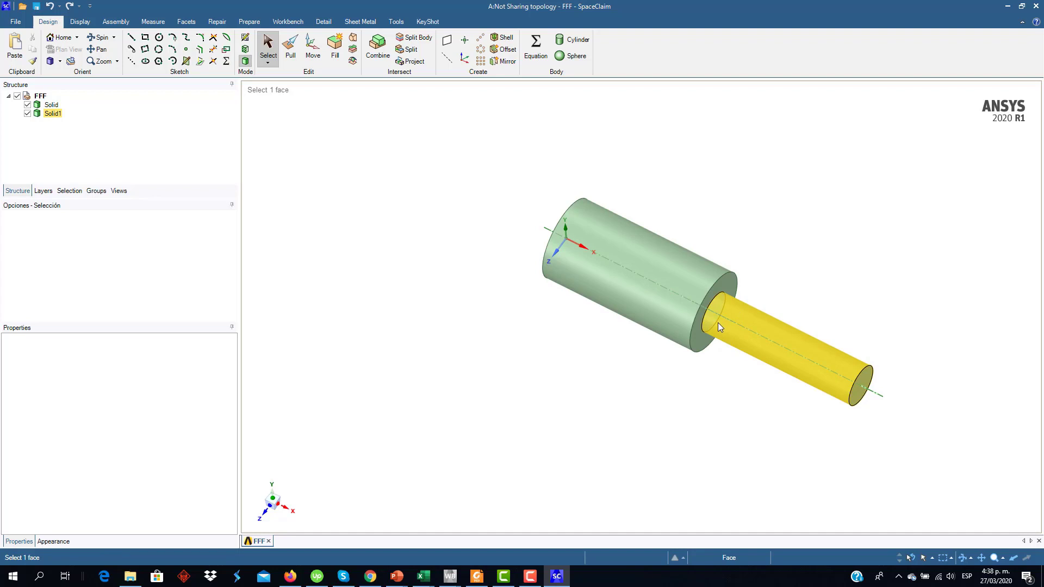
{"action": "left_click", "coordinate": [823, 311]}
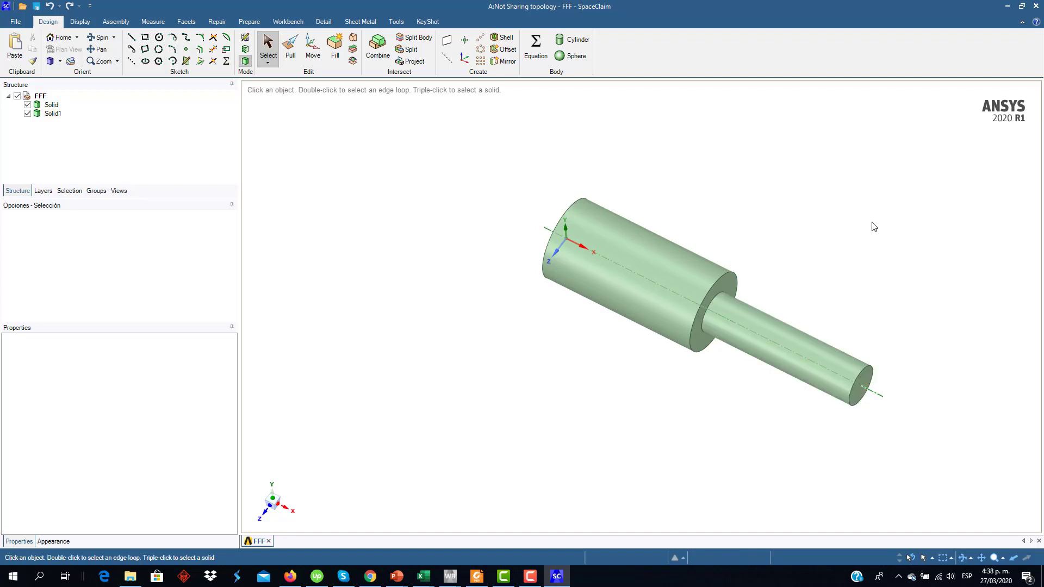
{"action": "left_click", "coordinate": [1036, 8]}
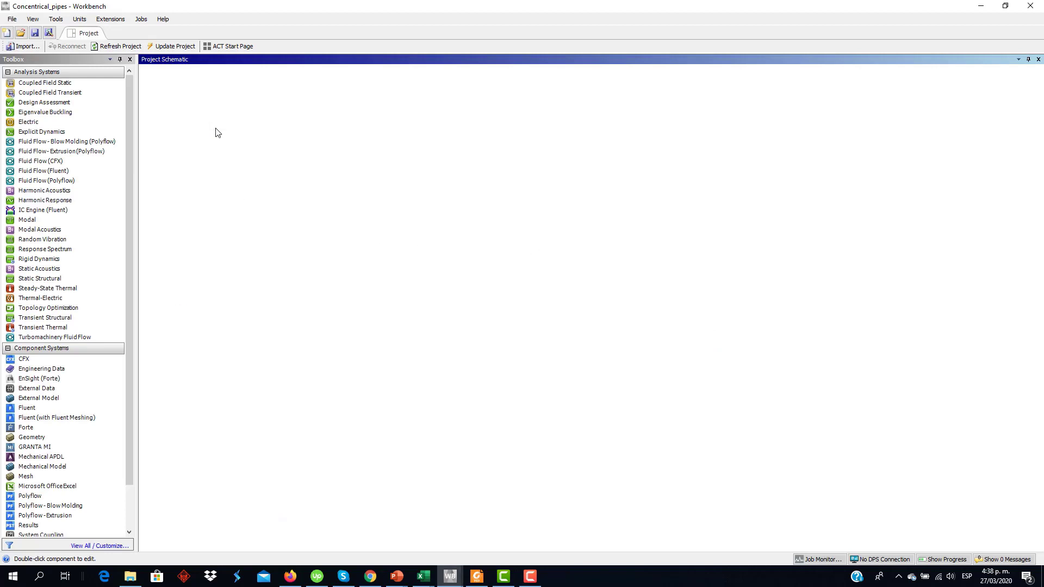
Open the mesh of the Not Sharing topology system and turn off Section Plane1 to view the whole model.
{"action": "left_click", "coordinate": [216, 127]}
{"action": "double_click", "coordinate": [216, 127]}
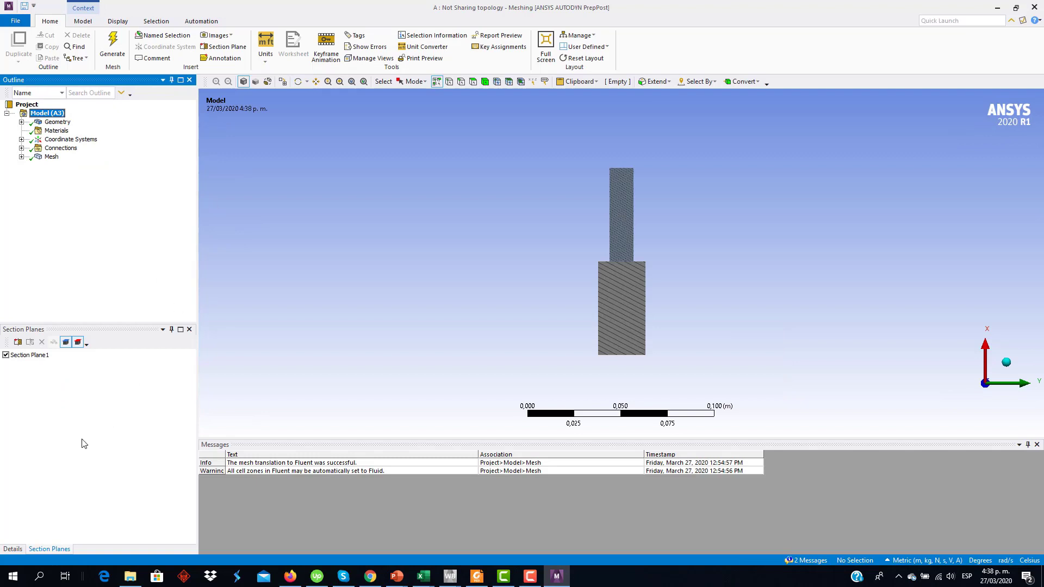
{"action": "left_click", "coordinate": [5, 355]}
{"action": "left_click", "coordinate": [12, 549]}
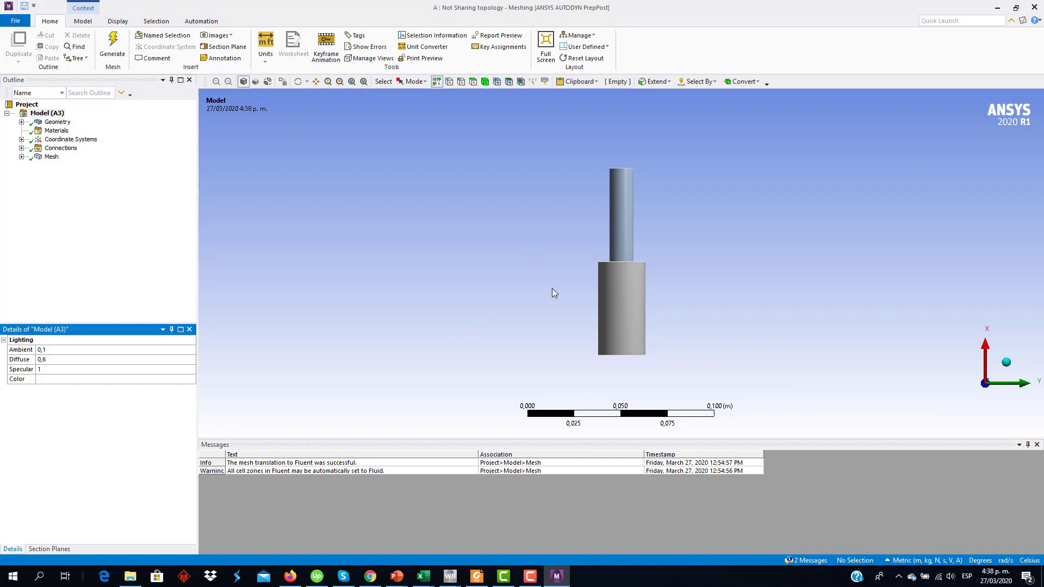
{"action": "middle_click_drag", "start_coordinate": [569, 292], "coordinate": [662, 357]}
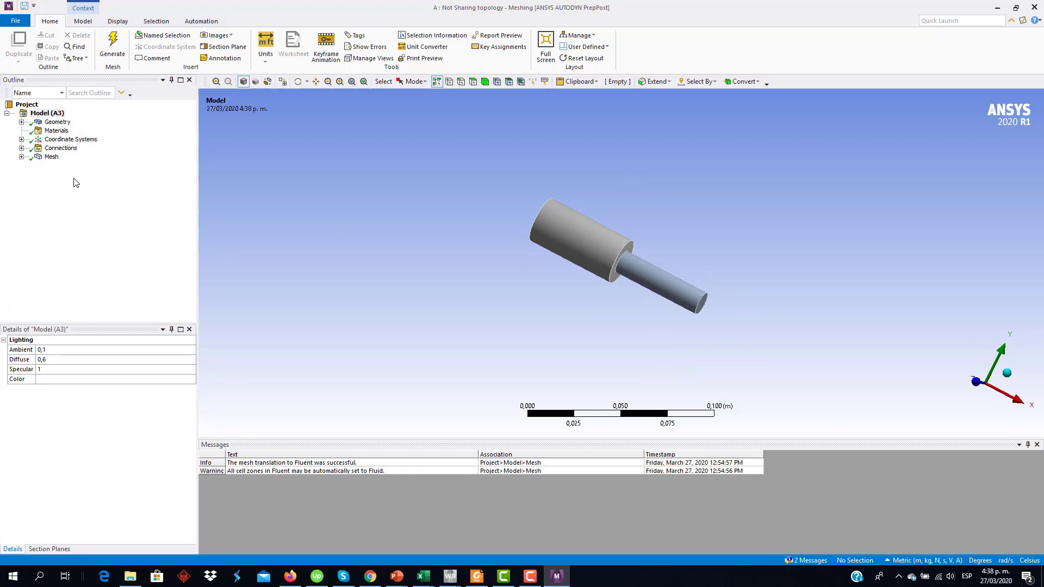
Review the MultiZone method settings on the large cylinder and examine the generated mesh of both bodies.
{"action": "left_click", "coordinate": [21, 157]}
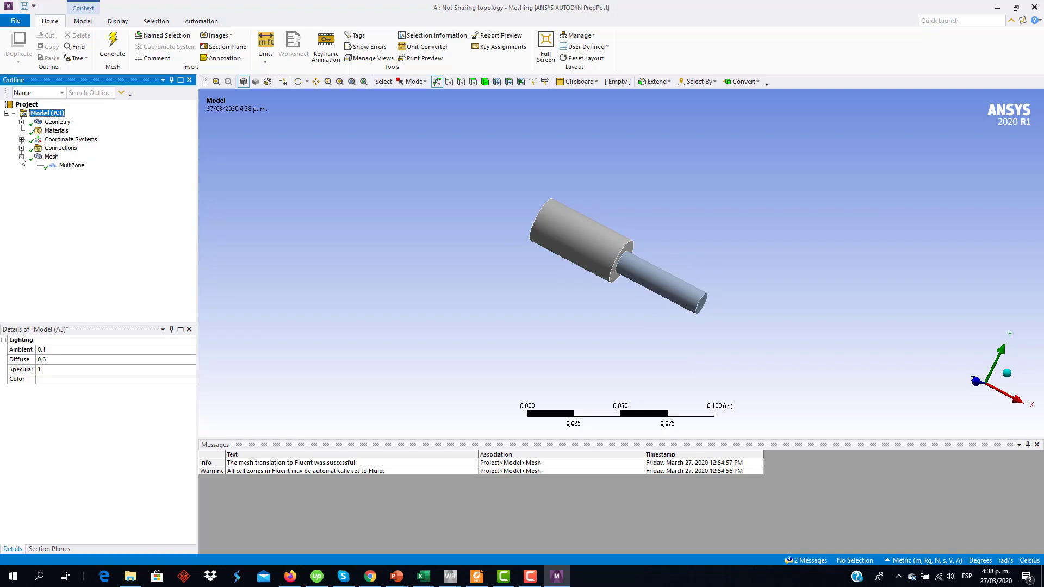
{"action": "left_click", "coordinate": [71, 165]}
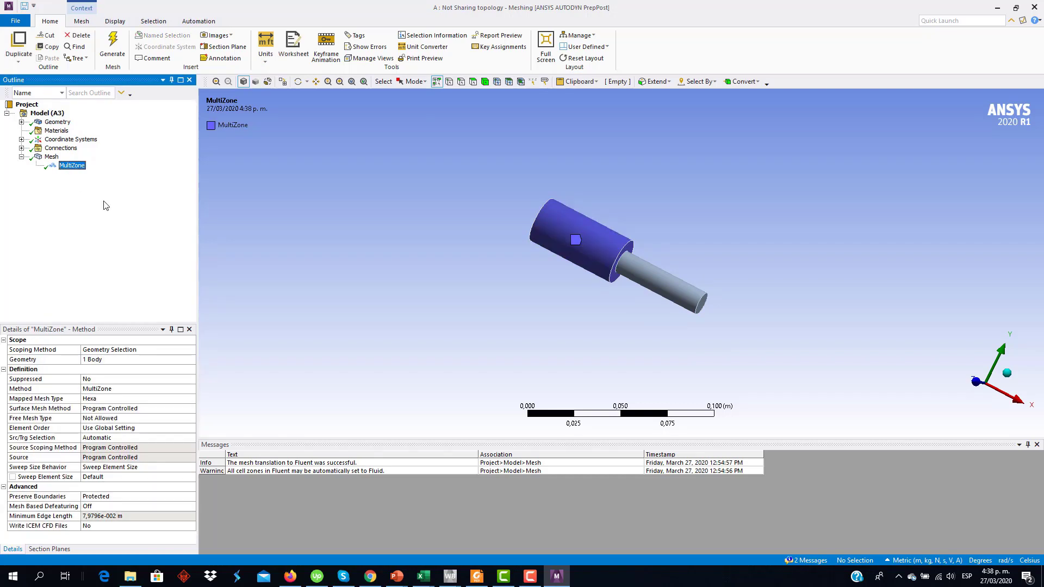
{"action": "left_click", "coordinate": [52, 157]}
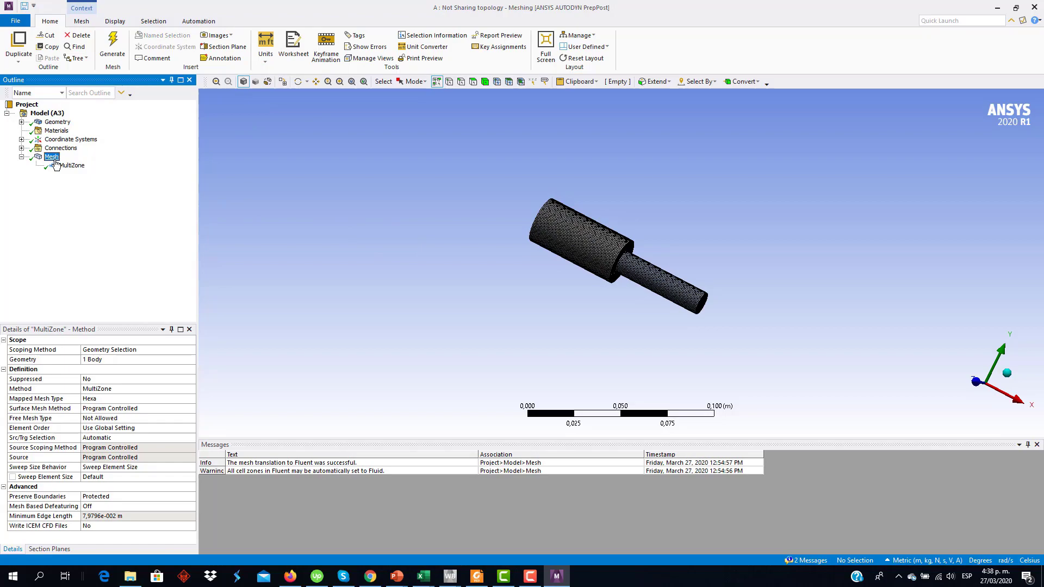
{"action": "scroll", "coordinate": [612, 278], "scroll_direction": "up", "scroll_amount": 4}
{"action": "scroll", "coordinate": [611, 279], "scroll_direction": "up", "scroll_amount": 4}
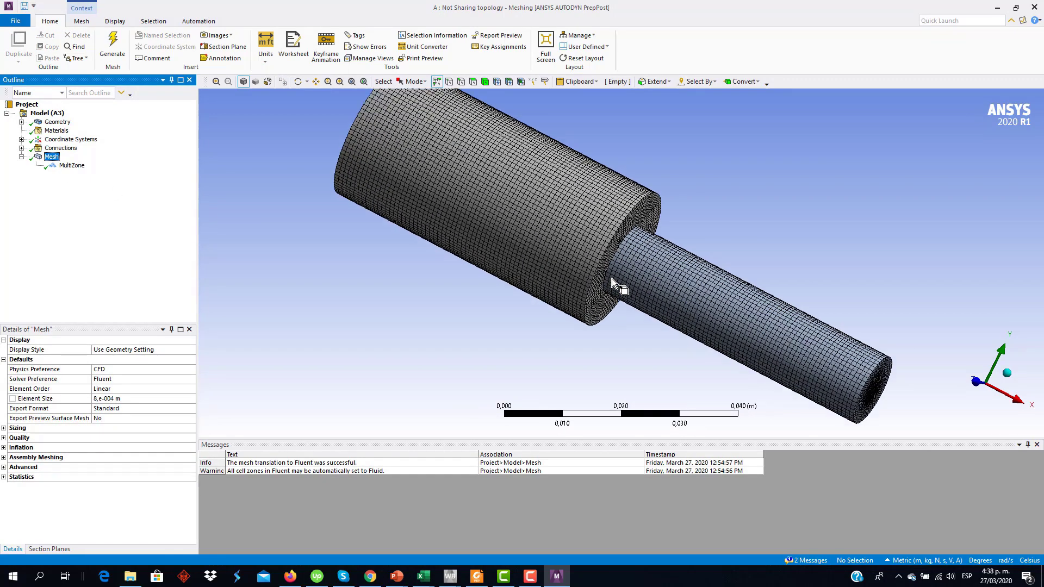
{"action": "scroll", "coordinate": [613, 278], "scroll_direction": "down", "scroll_amount": 3}
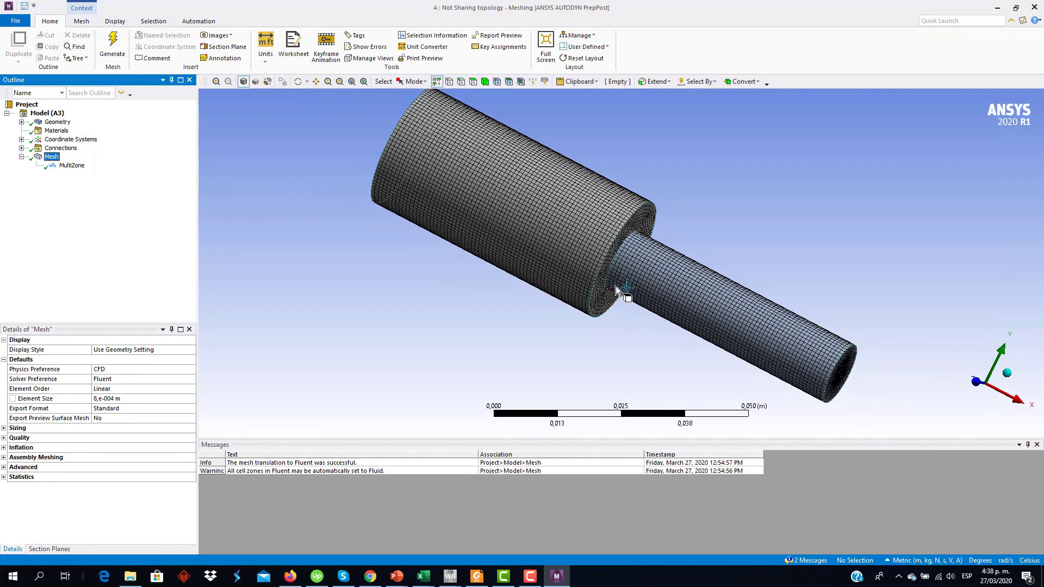
{"action": "middle_click_drag", "start_coordinate": [689, 224], "coordinate": [653, 240]}
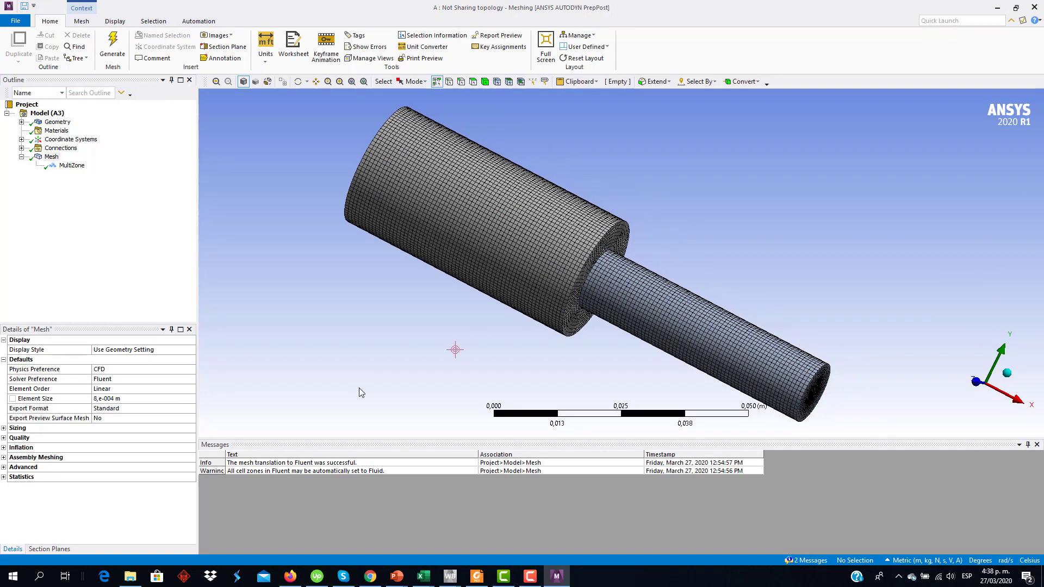
Turn on Section Plane1 and view the mesh cut open lengthwise through both cylinders.
{"action": "left_click", "coordinate": [48, 549]}
{"action": "left_click", "coordinate": [6, 355]}
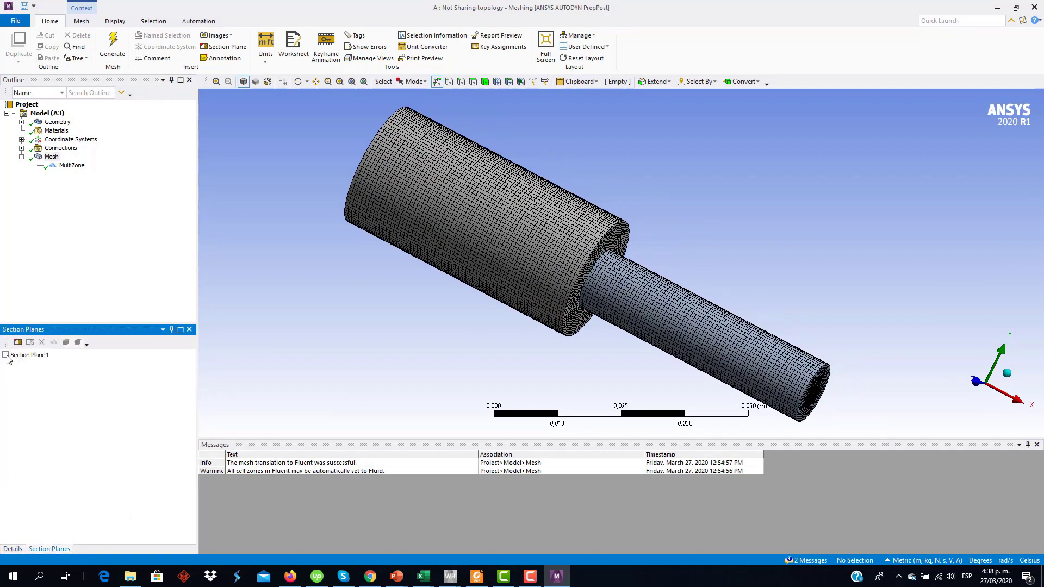
{"action": "middle_click_drag", "start_coordinate": [598, 370], "coordinate": [372, 208]}
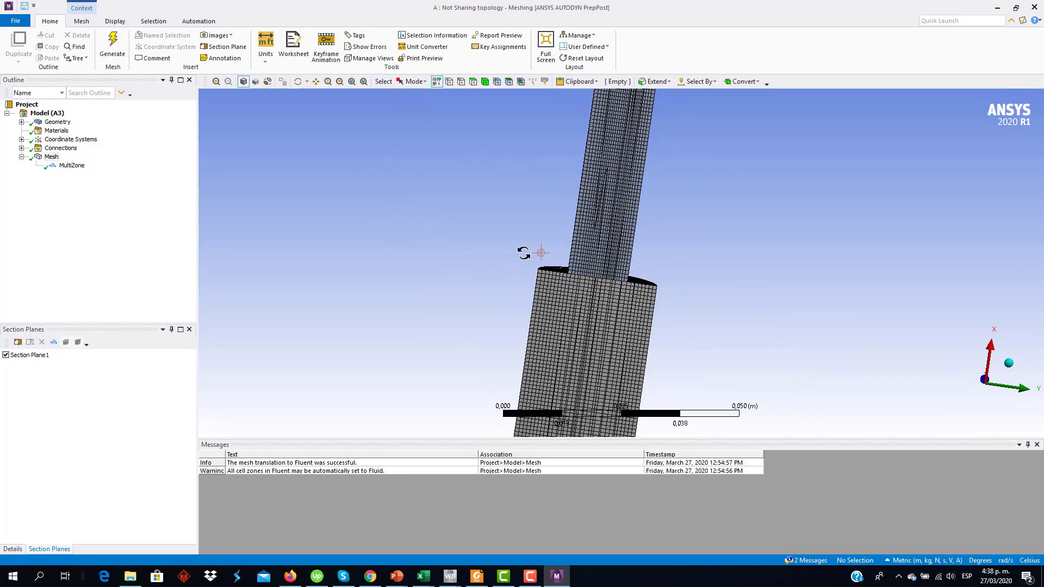
{"action": "middle_click_drag", "start_coordinate": [544, 253], "coordinate": [531, 276]}
Examine whether the mesh nodes line up at the interface between the two cylinders, and close the Meshing window.
{"action": "scroll", "coordinate": [580, 285], "scroll_direction": "up", "scroll_amount": 5}
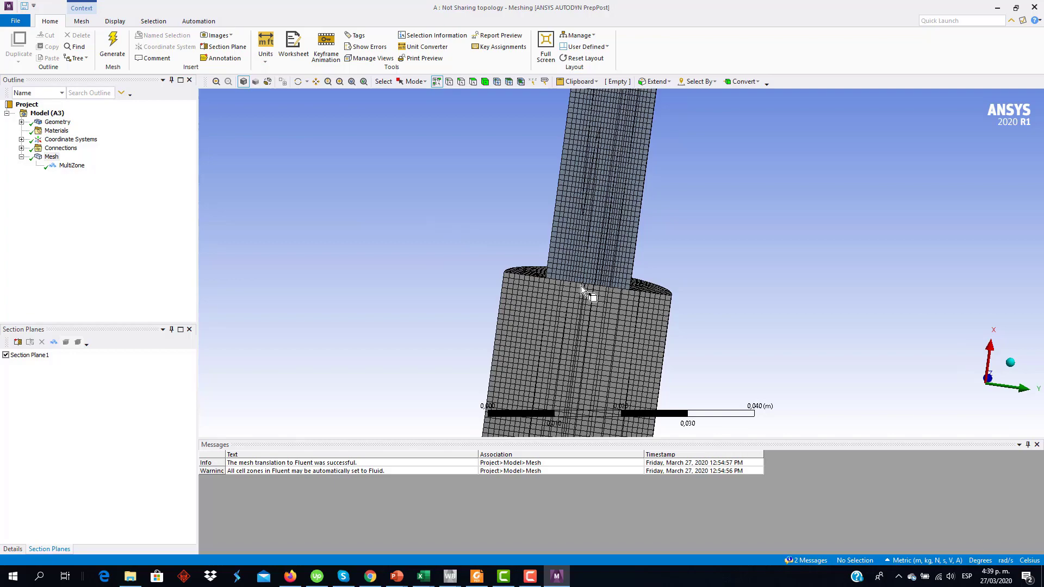
{"action": "scroll", "coordinate": [576, 305], "scroll_direction": "up", "scroll_amount": 5}
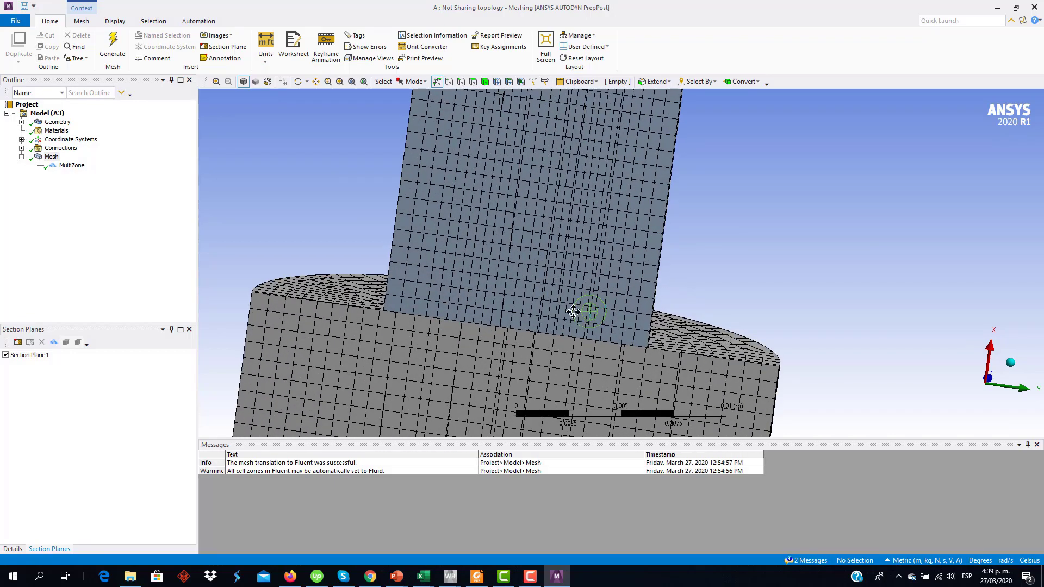
{"action": "middle_click_drag", "start_coordinate": [582, 314], "coordinate": [623, 183], "text": "ctrl"}
{"action": "scroll", "coordinate": [532, 226], "scroll_direction": "up", "scroll_amount": 3}
{"action": "middle_click_drag", "start_coordinate": [553, 219], "coordinate": [564, 299], "text": "ctrl"}
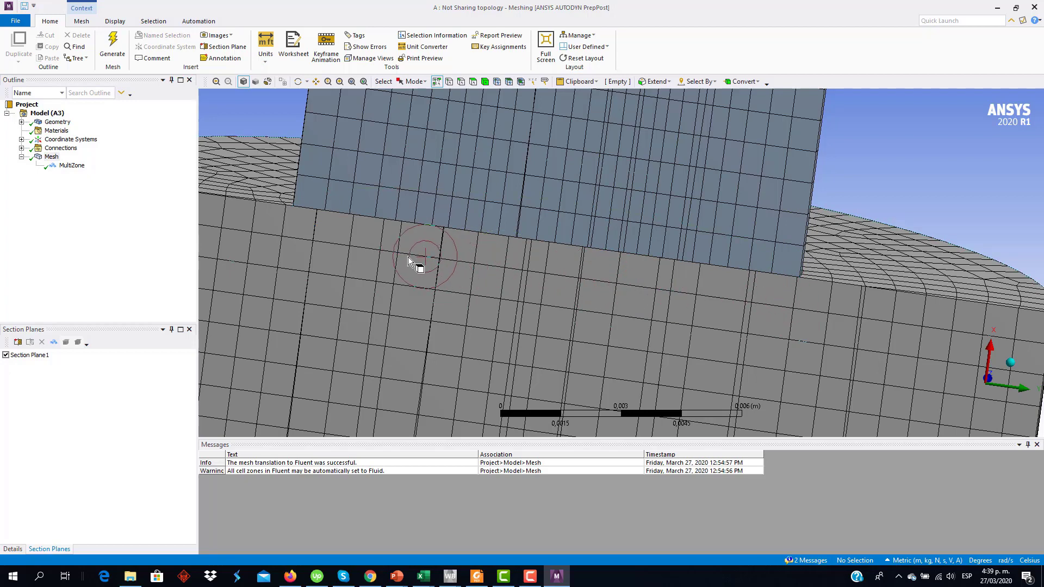
{"action": "scroll", "coordinate": [408, 257], "scroll_direction": "up", "scroll_amount": 1}
{"action": "scroll", "coordinate": [408, 257], "scroll_direction": "down", "scroll_amount": 2}
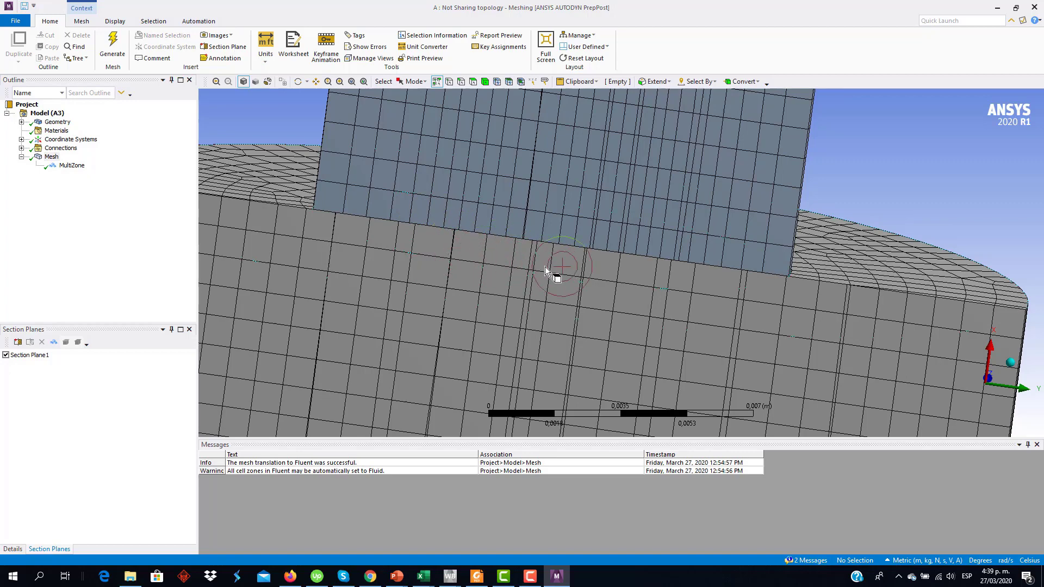
{"action": "scroll", "coordinate": [354, 224], "scroll_direction": "up", "scroll_amount": 3}
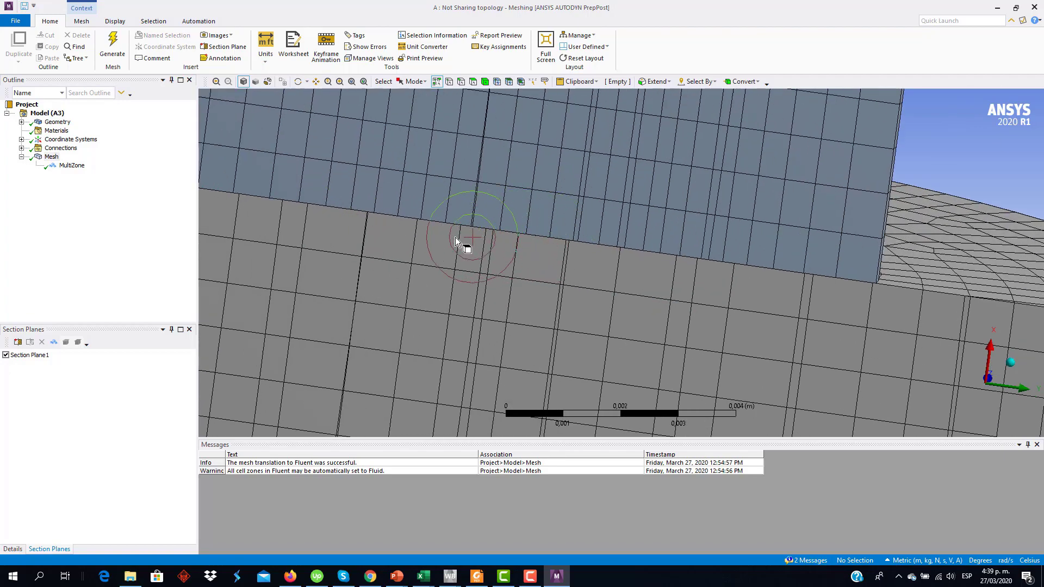
{"action": "scroll", "coordinate": [455, 237], "scroll_direction": "down", "scroll_amount": 4}
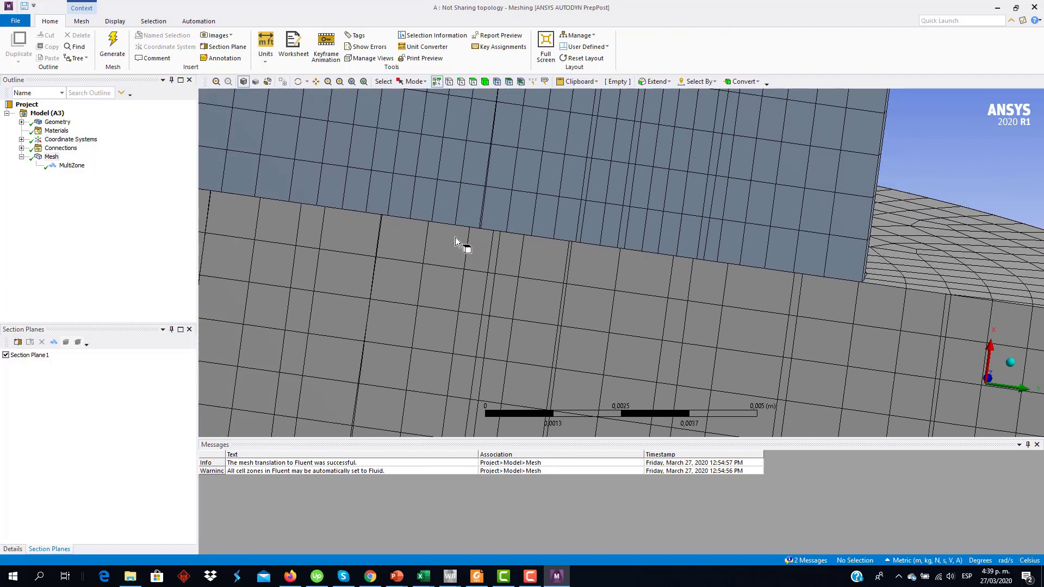
{"action": "scroll", "coordinate": [430, 237], "scroll_direction": "up", "scroll_amount": 1}
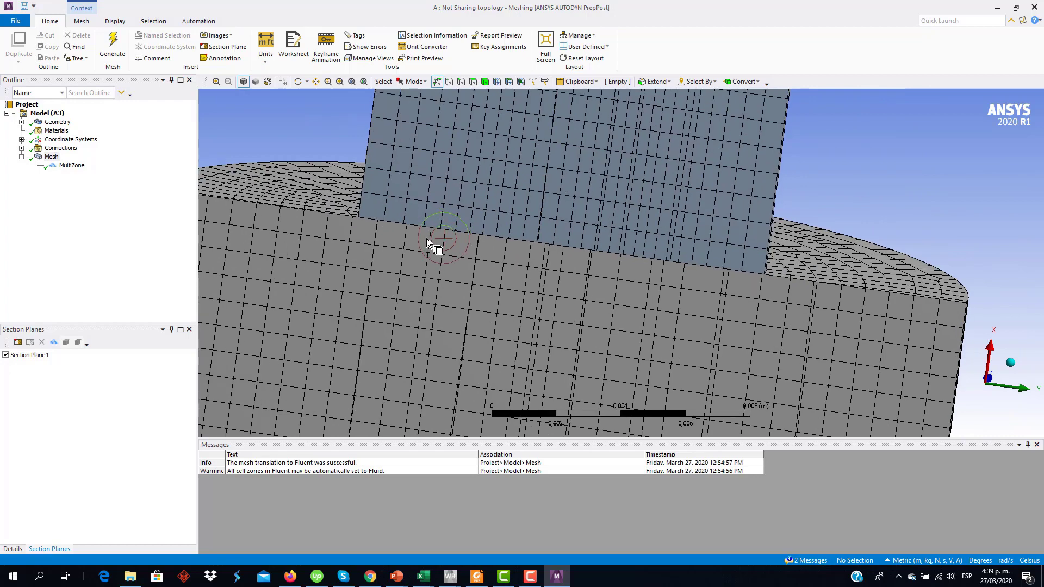
{"action": "scroll", "coordinate": [427, 239], "scroll_direction": "down", "scroll_amount": 5}
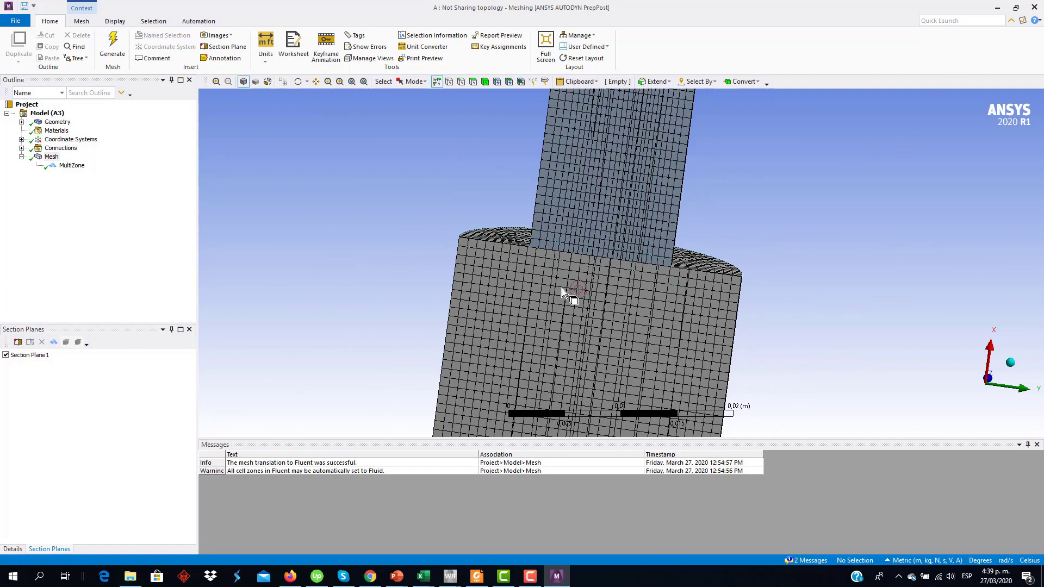
{"action": "scroll", "coordinate": [563, 273], "scroll_direction": "up", "scroll_amount": 1}
{"action": "scroll", "coordinate": [562, 273], "scroll_direction": "up", "scroll_amount": 3}
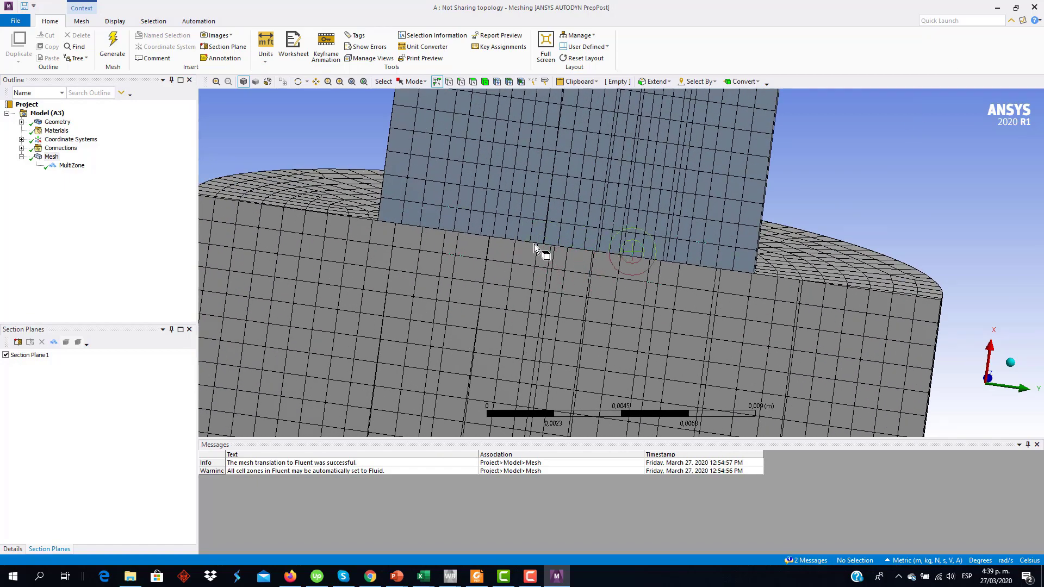
{"action": "scroll", "coordinate": [392, 232], "scroll_direction": "up", "scroll_amount": 1}
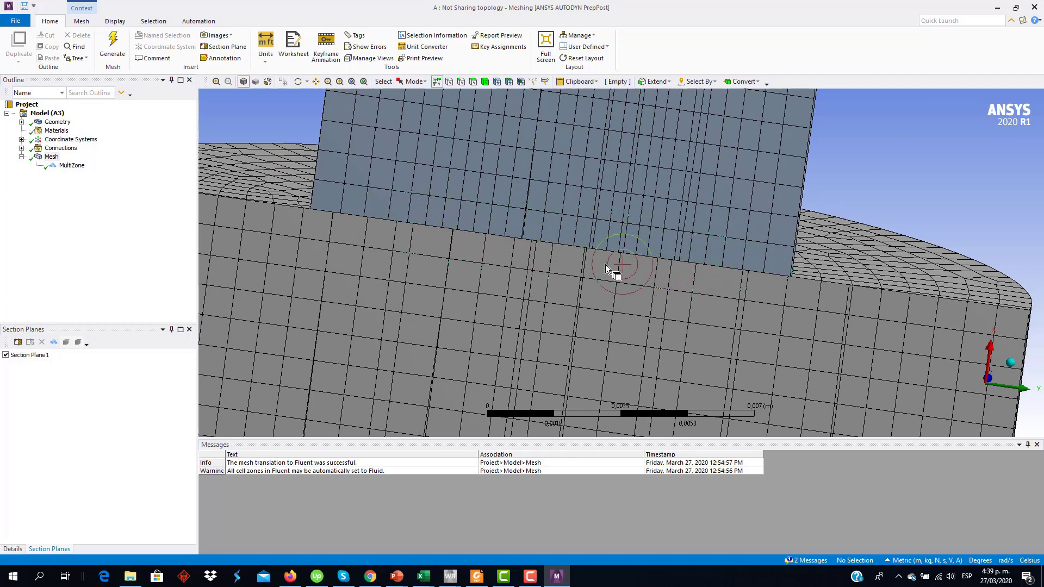
{"action": "scroll", "coordinate": [606, 265], "scroll_direction": "down", "scroll_amount": 10}
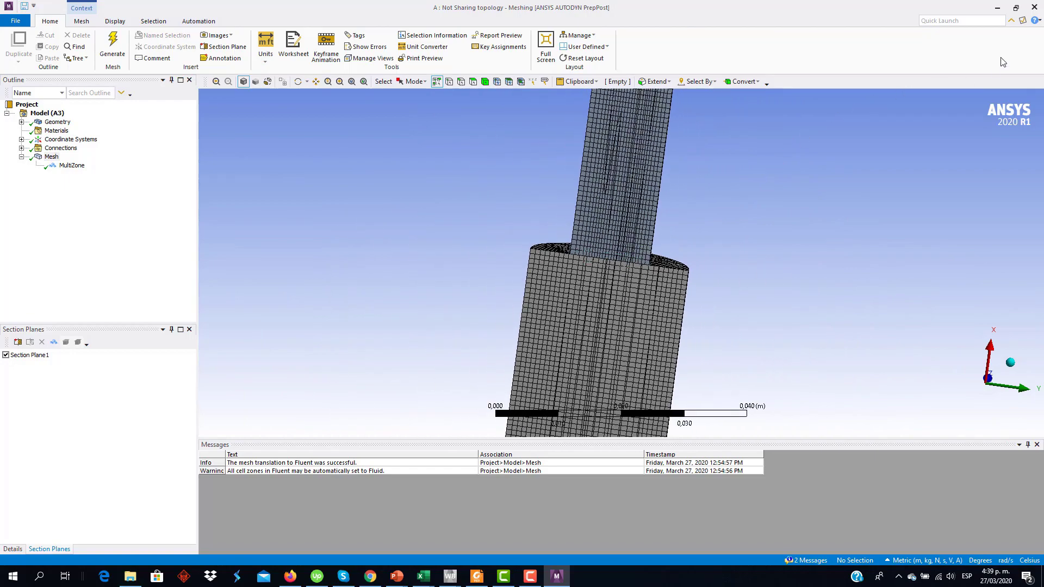
{"action": "left_click", "coordinate": [1034, 7]}
{"action": "left_click", "coordinate": [328, 249]}
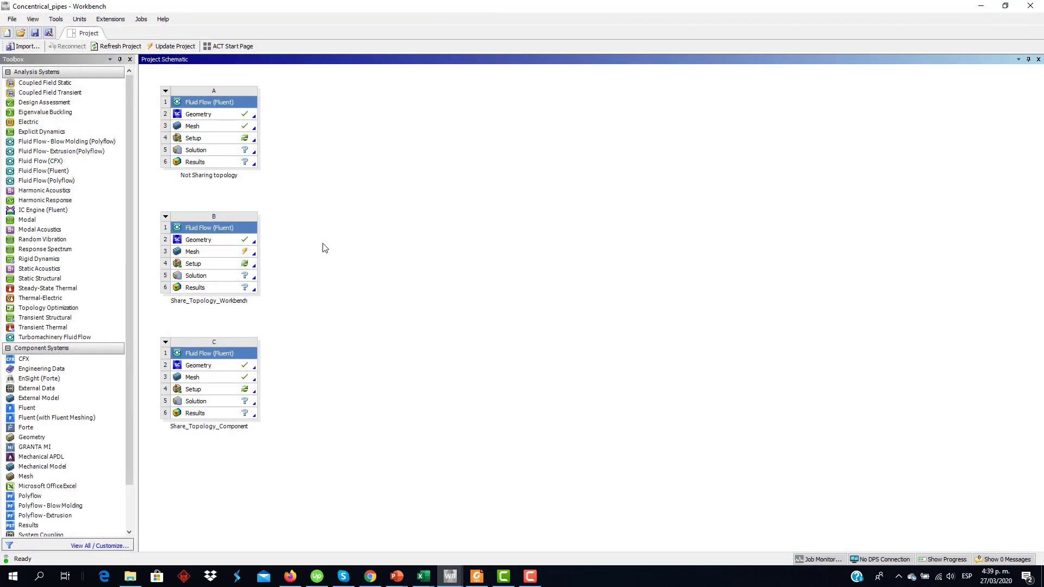
Open the geometry of the Share_Topology_Workbench system and inspect its two solids and the shared edge where they meet.
{"action": "double_click", "coordinate": [216, 246]}
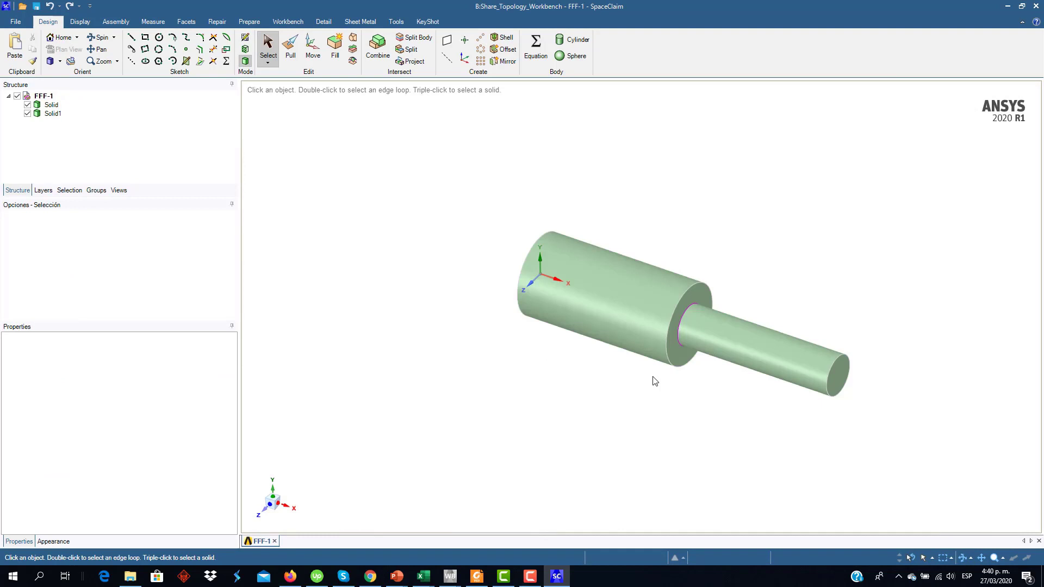
{"action": "middle_click_drag", "start_coordinate": [704, 394], "coordinate": [613, 357]}
{"action": "left_click", "coordinate": [580, 299]}
{"action": "key", "text": "Escape"}
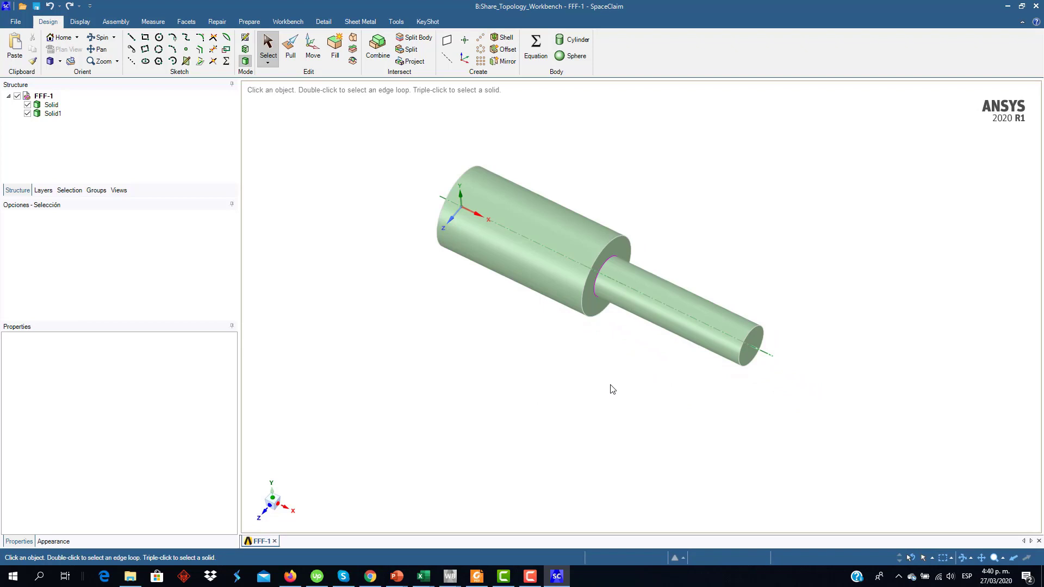
{"action": "scroll", "coordinate": [615, 382], "scroll_direction": "up", "scroll_amount": 5}
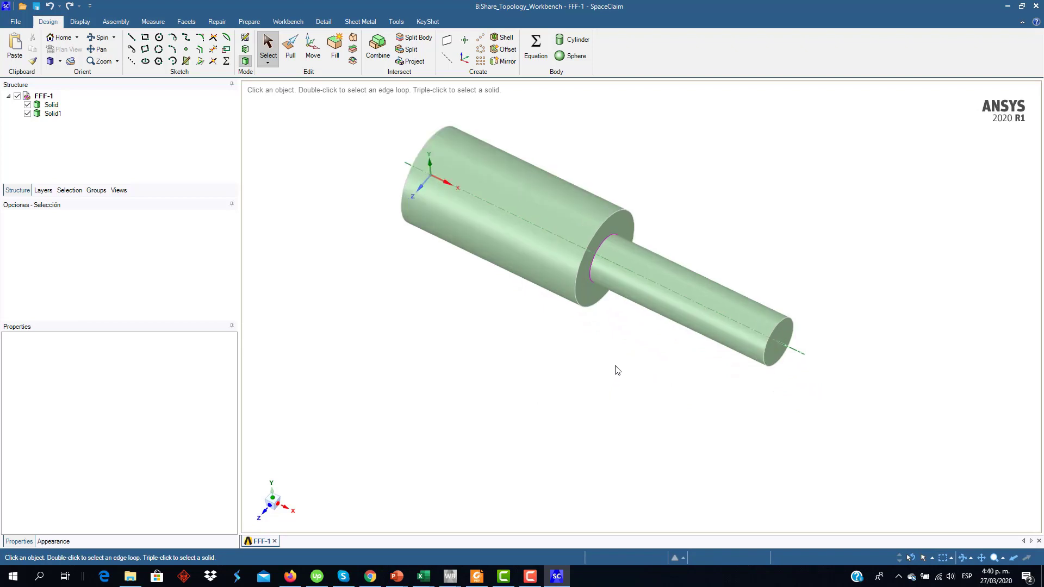
{"action": "left_click", "coordinate": [619, 174]}
{"action": "left_click", "coordinate": [585, 217]}
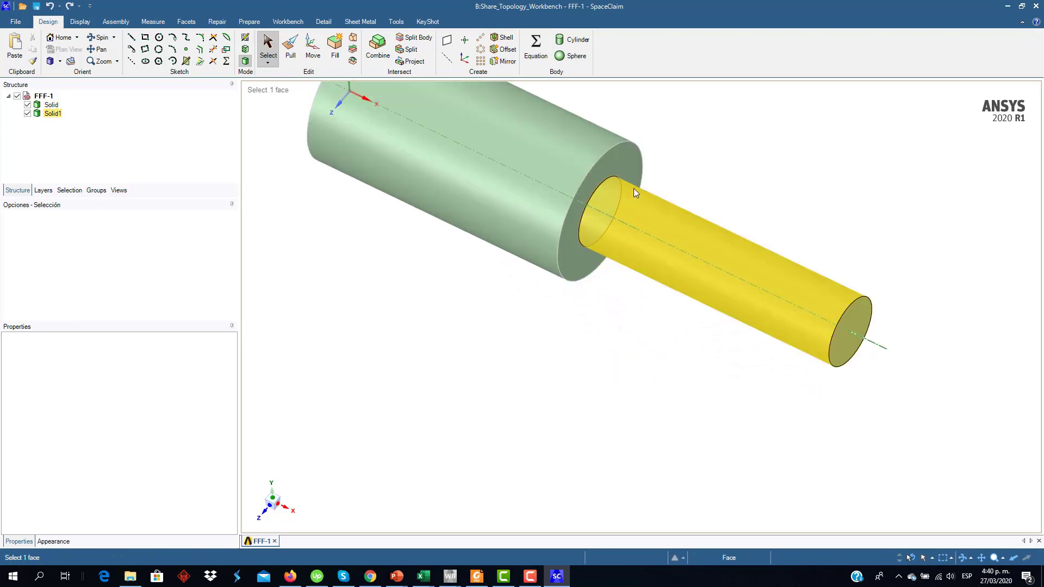
{"action": "left_click", "coordinate": [548, 443]}
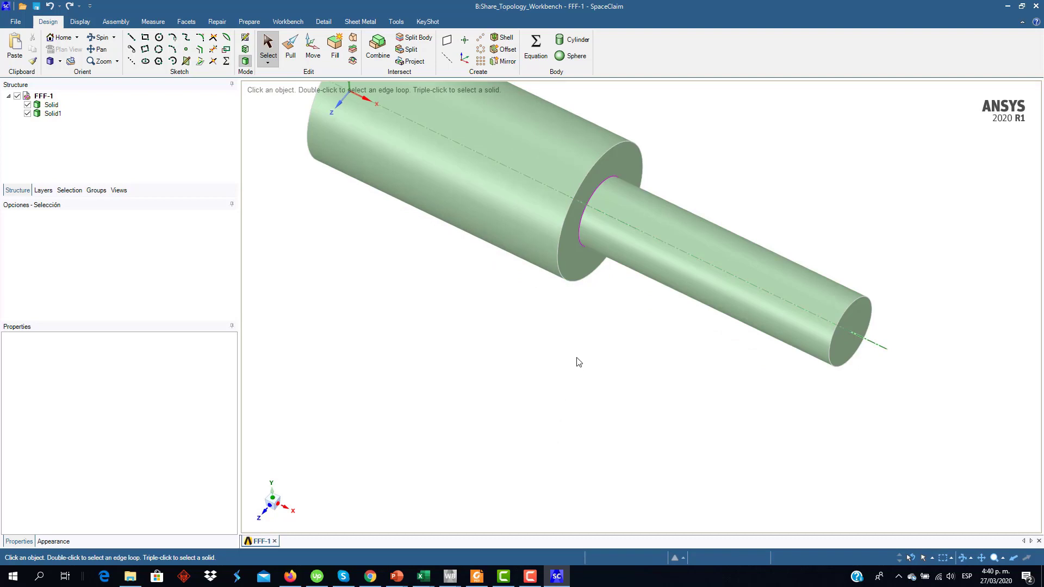
Check the outer faces of the large and small cylinders, then clear the selection and bring the whole model into view.
{"action": "left_click", "coordinate": [559, 233]}
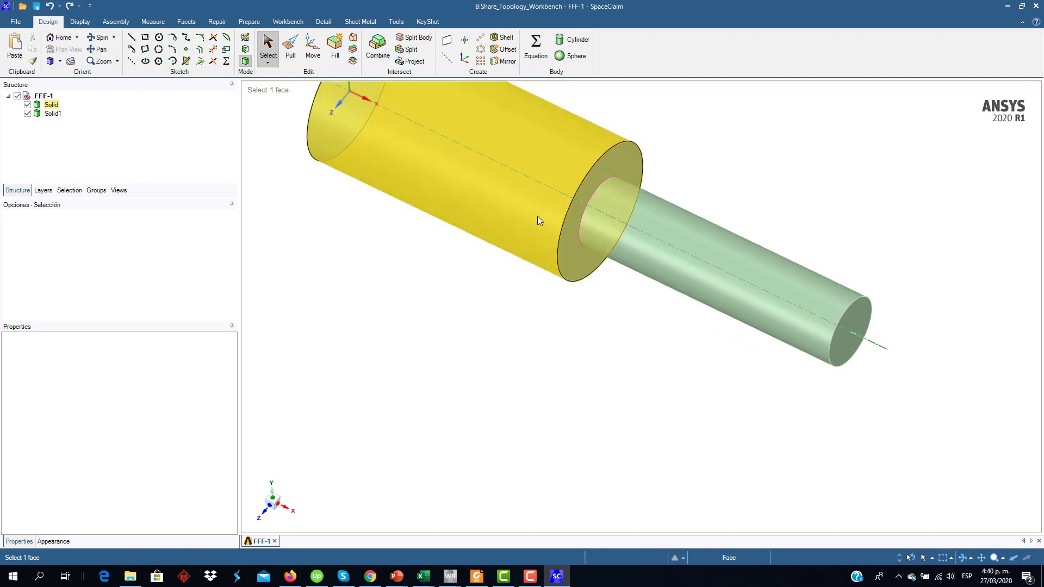
{"action": "left_click", "coordinate": [651, 262]}
{"action": "left_click", "coordinate": [613, 352]}
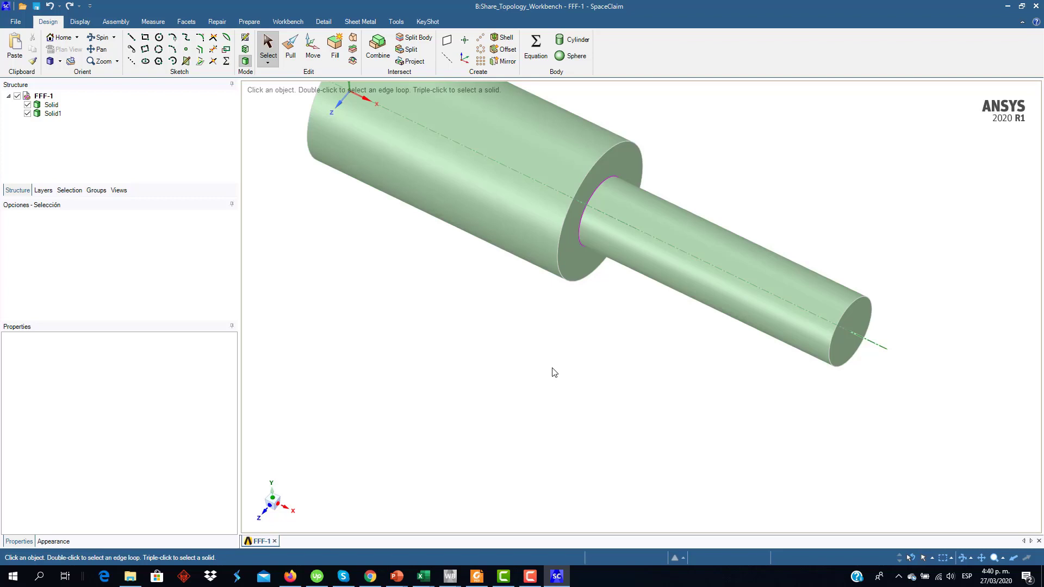
{"action": "scroll", "coordinate": [553, 372], "scroll_direction": "down", "scroll_amount": 3}
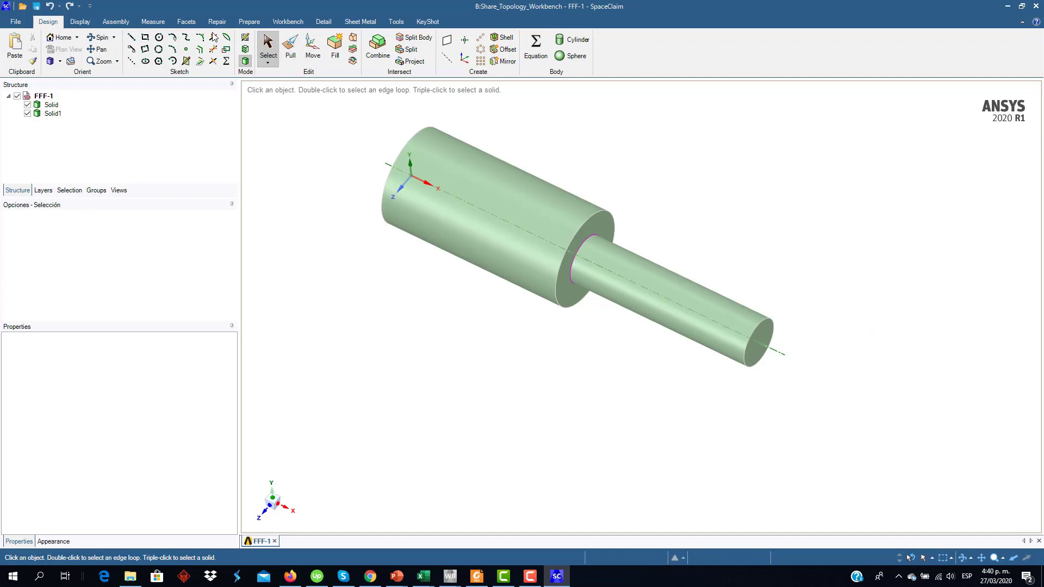
Unshare the shared topology at the interface between the large and small cylinders.
{"action": "left_click", "coordinate": [288, 24]}
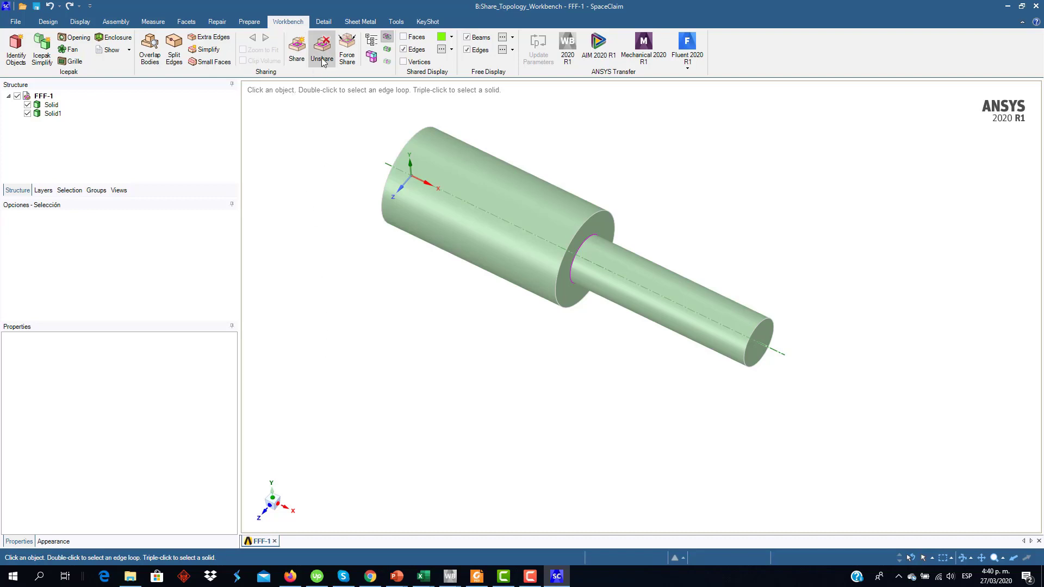
{"action": "left_click", "coordinate": [569, 294]}
{"action": "left_click", "coordinate": [569, 334]}
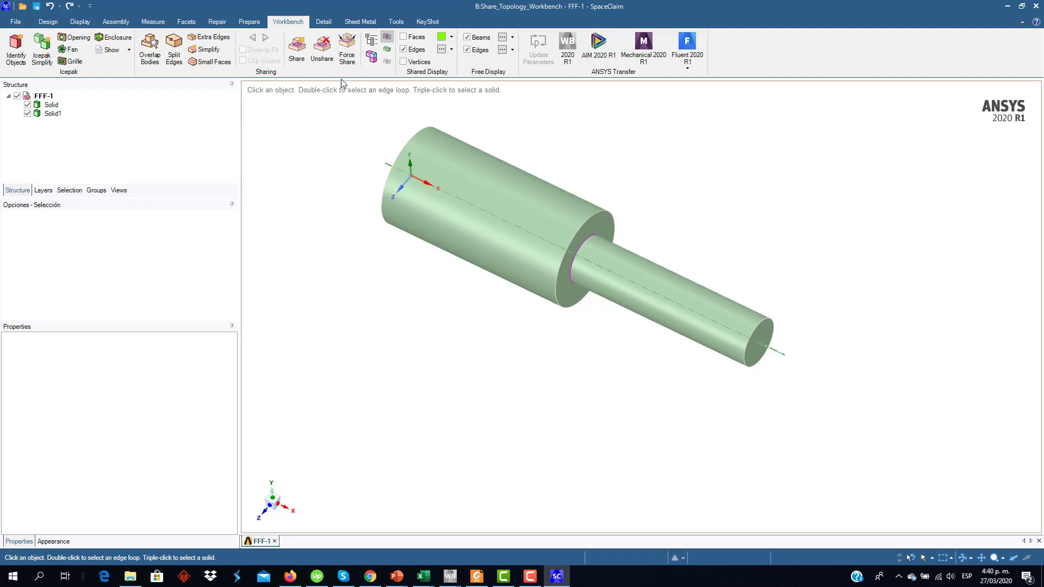
{"action": "left_click", "coordinate": [322, 48]}
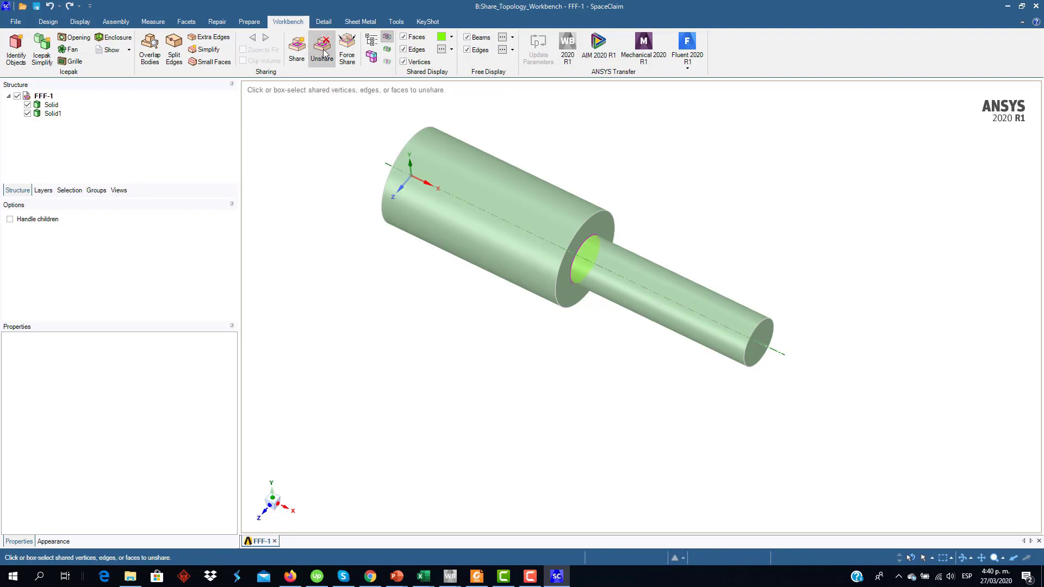
{"action": "left_click", "coordinate": [589, 237]}
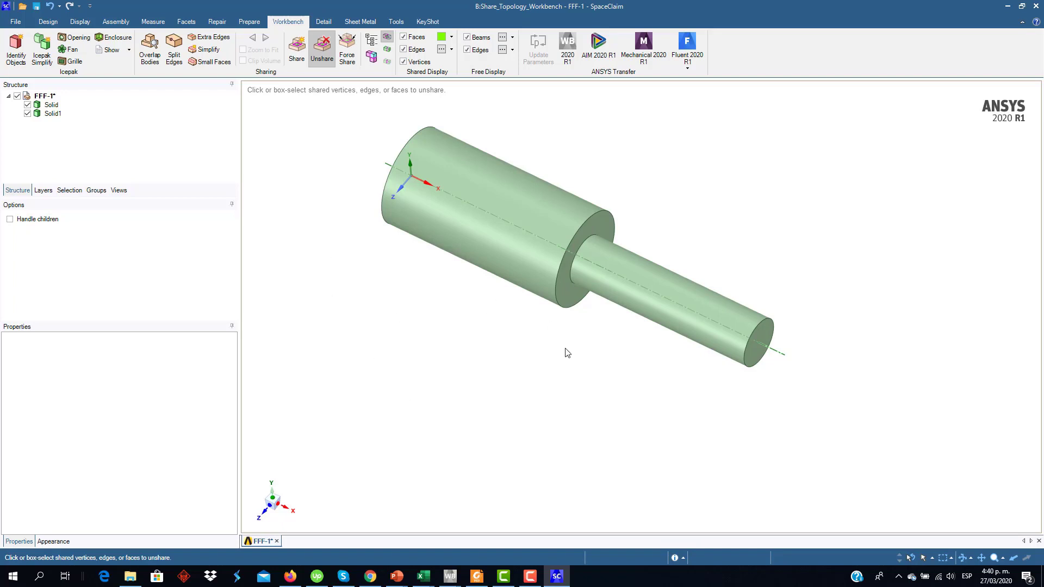
Share the coincident face and edge between the two cylinders with a 0,2mm coincidence tolerance, and close the geometry editor.
{"action": "left_click", "coordinate": [297, 60]}
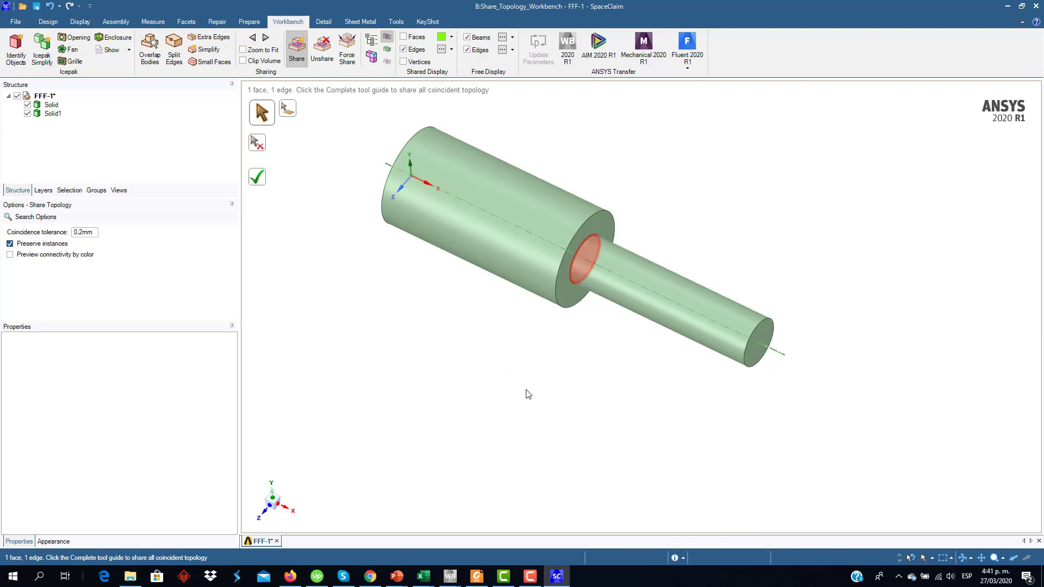
{"action": "left_click", "coordinate": [262, 183]}
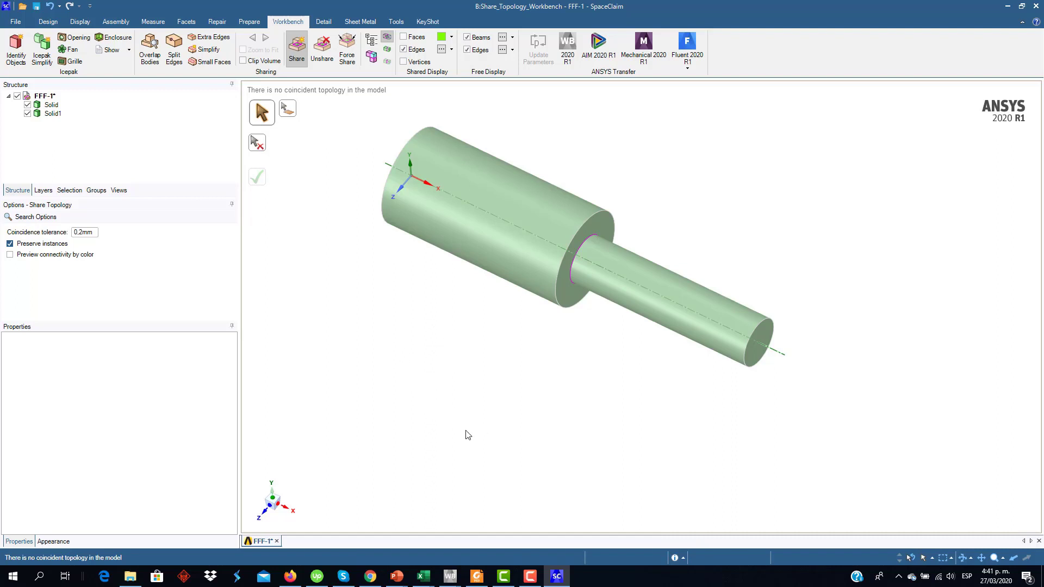
{"action": "left_click", "coordinate": [1036, 6]}
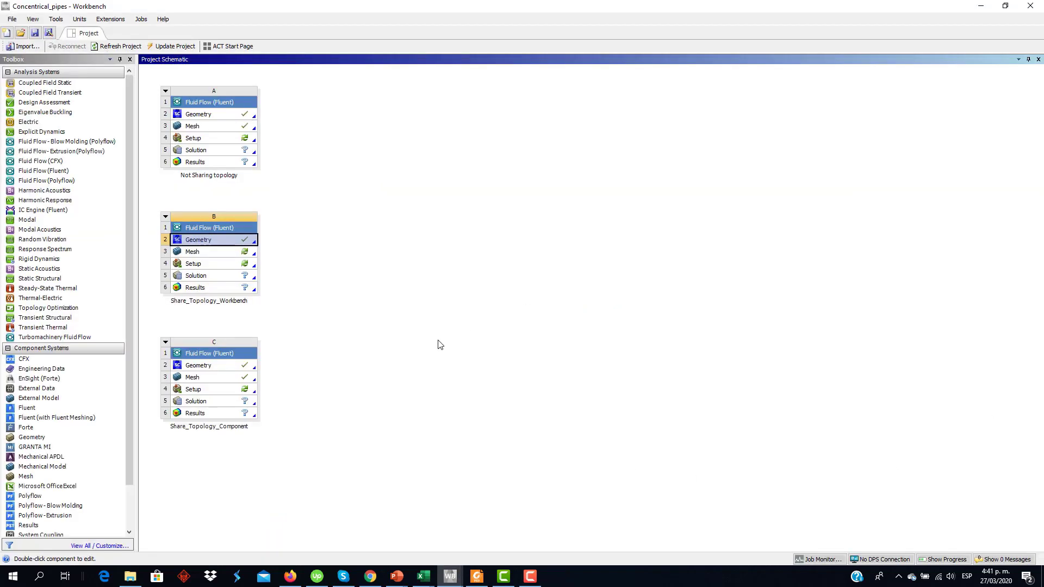
Open the mesh of the Share_Topology_Workbench system with the upstream data re-read, and display the body scoped to its MultiZone method.
{"action": "double_click", "coordinate": [231, 252]}
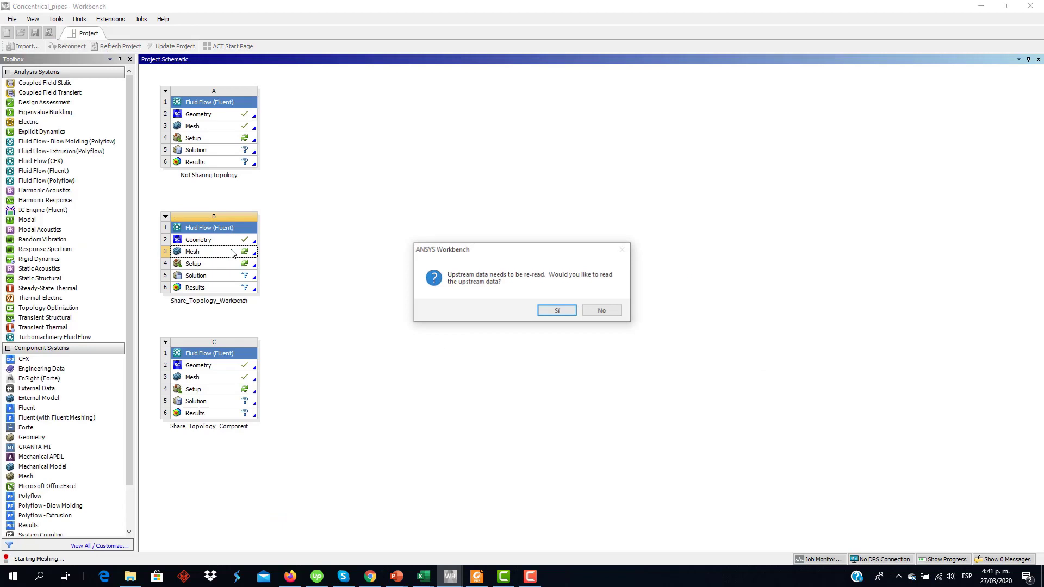
{"action": "left_click", "coordinate": [560, 314]}
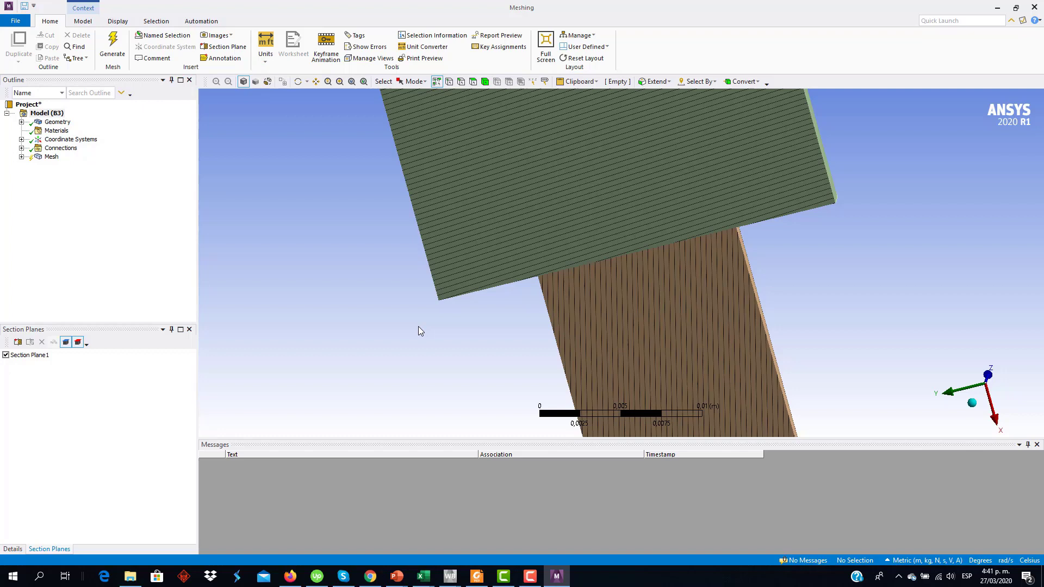
{"action": "left_click", "coordinate": [33, 157]}
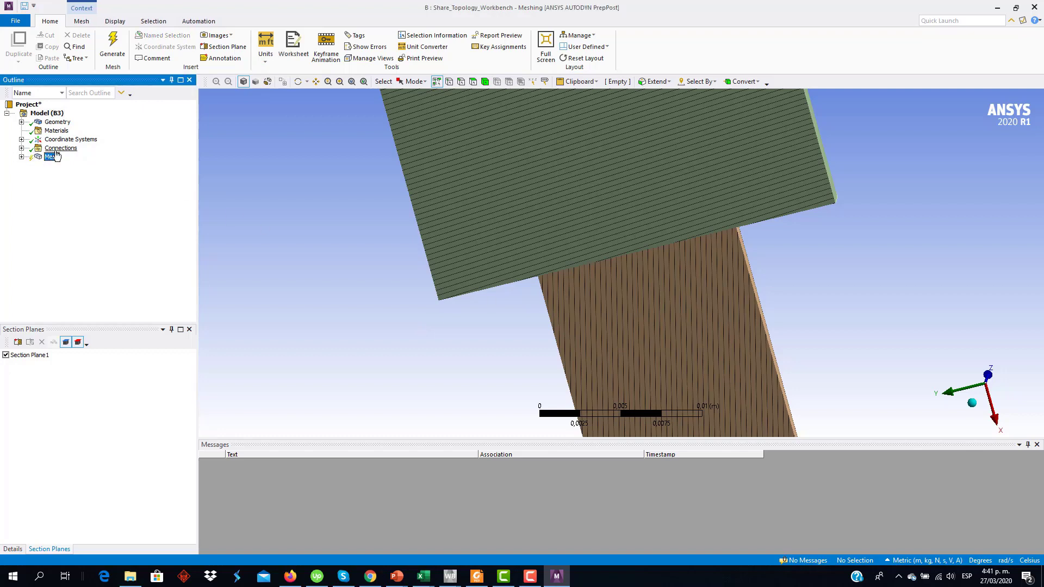
{"action": "left_click", "coordinate": [22, 158]}
{"action": "right_click", "coordinate": [69, 159]}
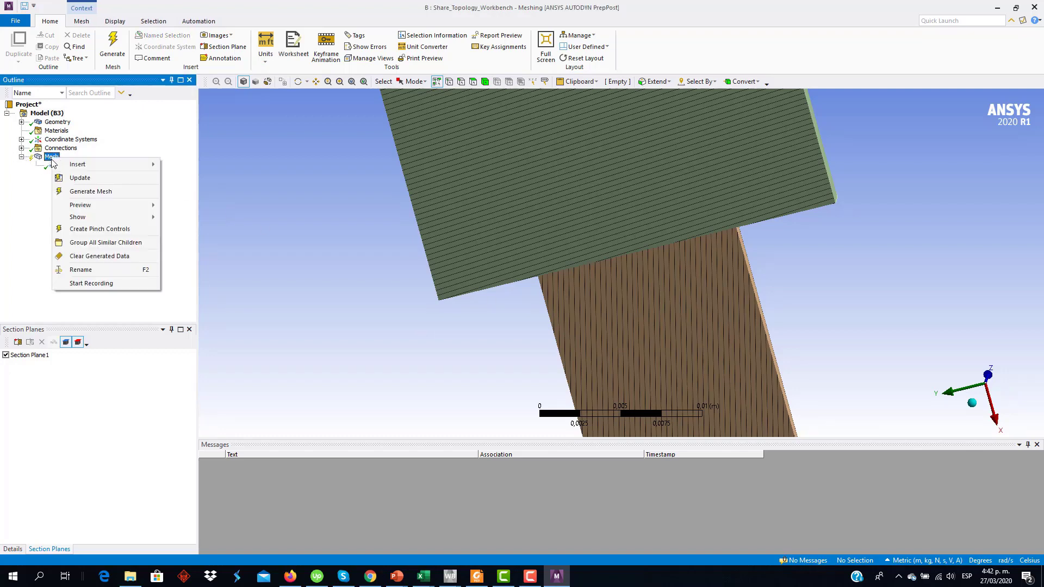
{"action": "key", "text": "Escape"}
{"action": "left_click", "coordinate": [71, 166]}
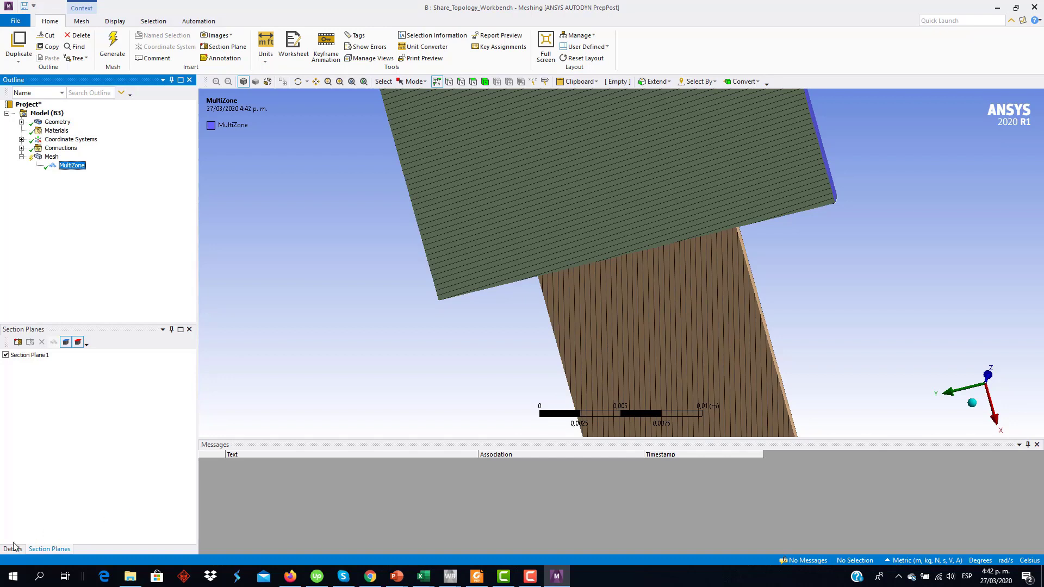
Turn off Section Plane1, generate the mesh, and view it on both complete cylinders.
{"action": "left_click", "coordinate": [6, 355]}
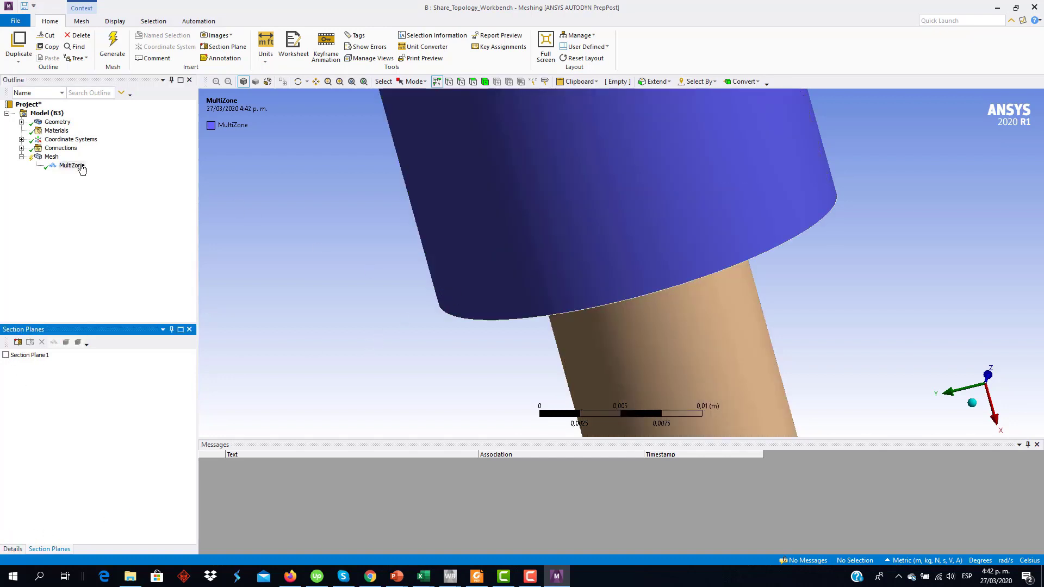
{"action": "left_click", "coordinate": [52, 158]}
{"action": "right_click", "coordinate": [51, 158]}
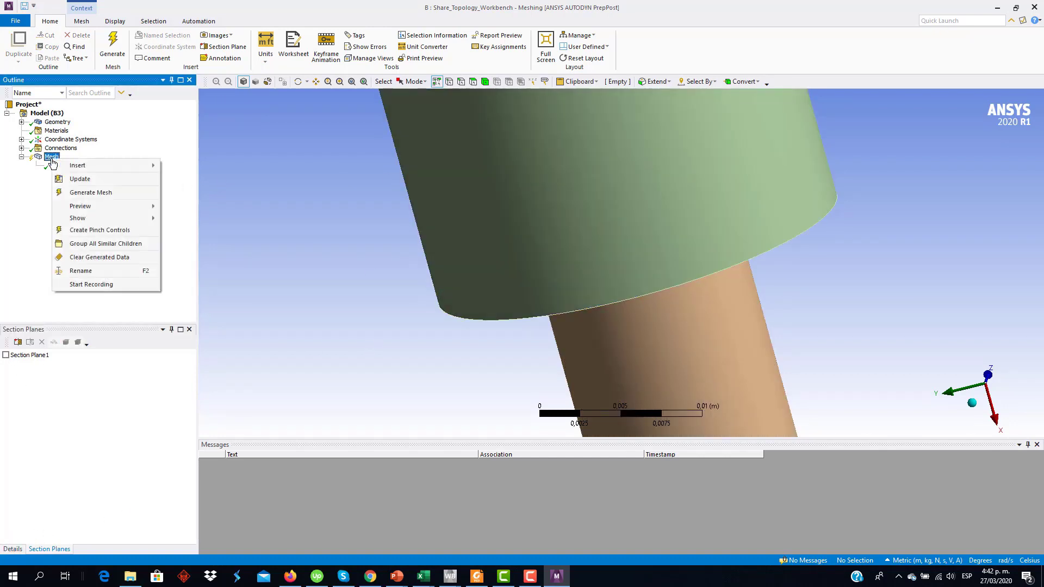
{"action": "left_click", "coordinate": [91, 193]}
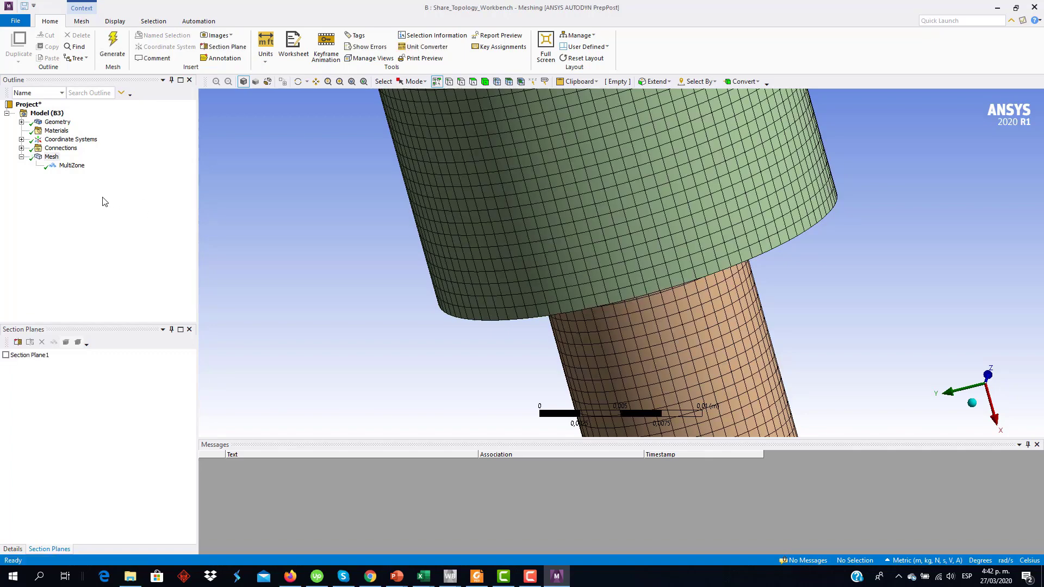
{"action": "scroll", "coordinate": [438, 313], "scroll_direction": "down", "scroll_amount": 5}
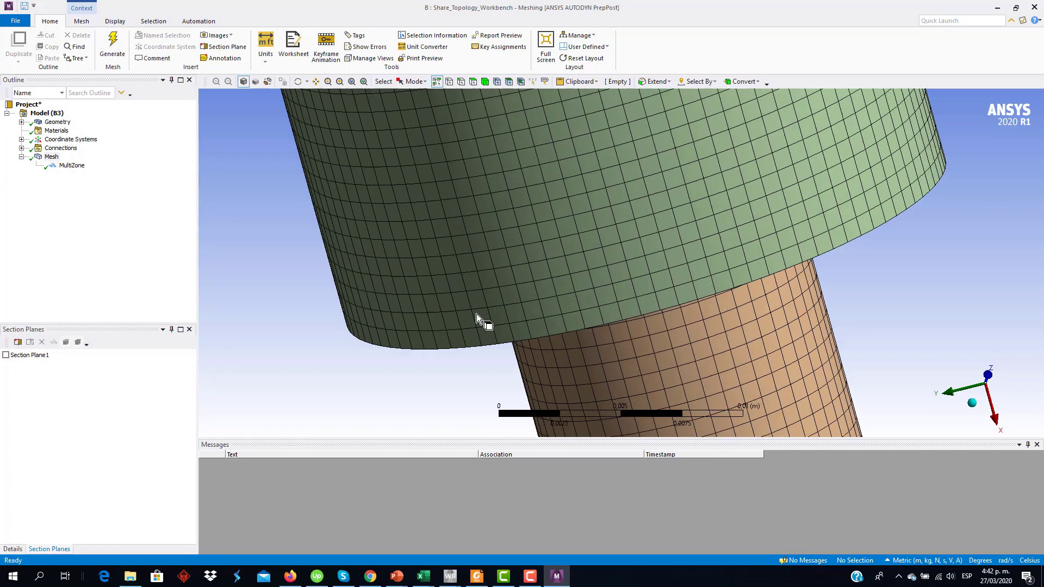
{"action": "middle_click_drag", "start_coordinate": [562, 319], "coordinate": [660, 276]}
{"action": "middle_click_drag", "start_coordinate": [676, 324], "coordinate": [707, 379]}
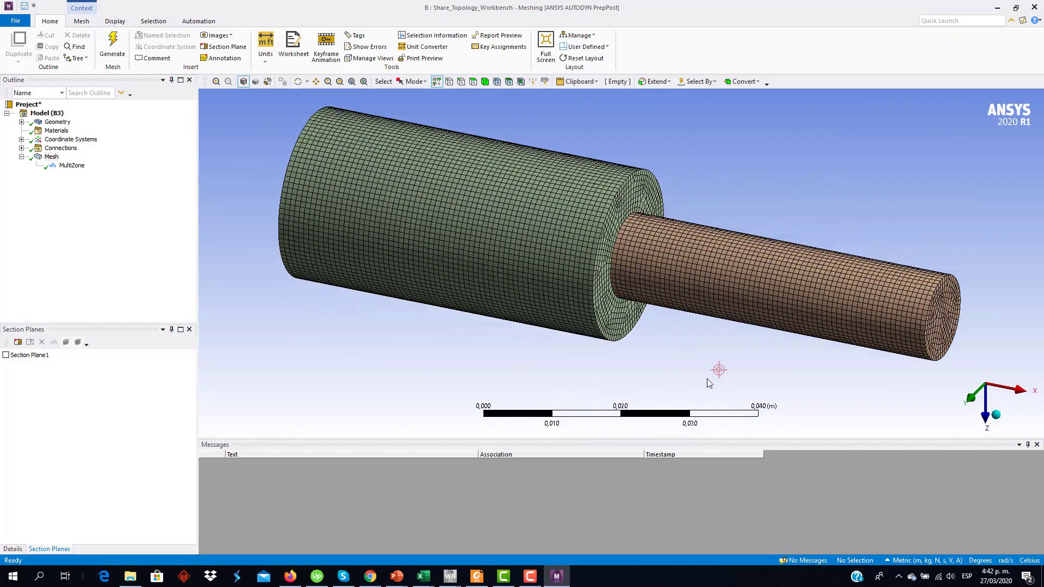
Turn on Section Plane1 and view the cut mesh up close where the two cylinders meet.
{"action": "left_click", "coordinate": [6, 356]}
{"action": "middle_click_drag", "start_coordinate": [562, 360], "coordinate": [645, 318]}
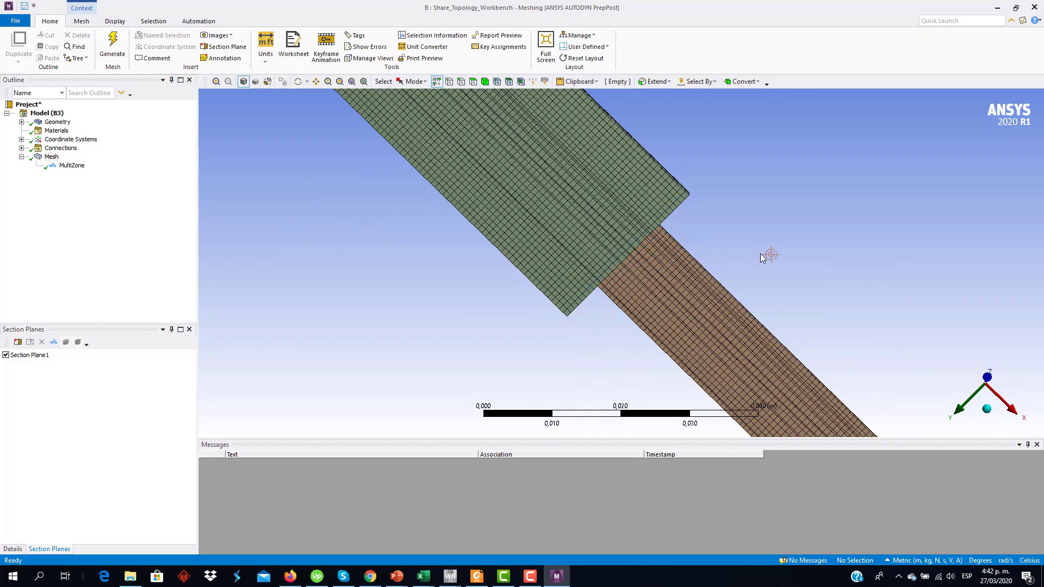
{"action": "scroll", "coordinate": [621, 266], "scroll_direction": "up", "scroll_amount": 4}
{"action": "scroll", "coordinate": [624, 269], "scroll_direction": "up", "scroll_amount": 3}
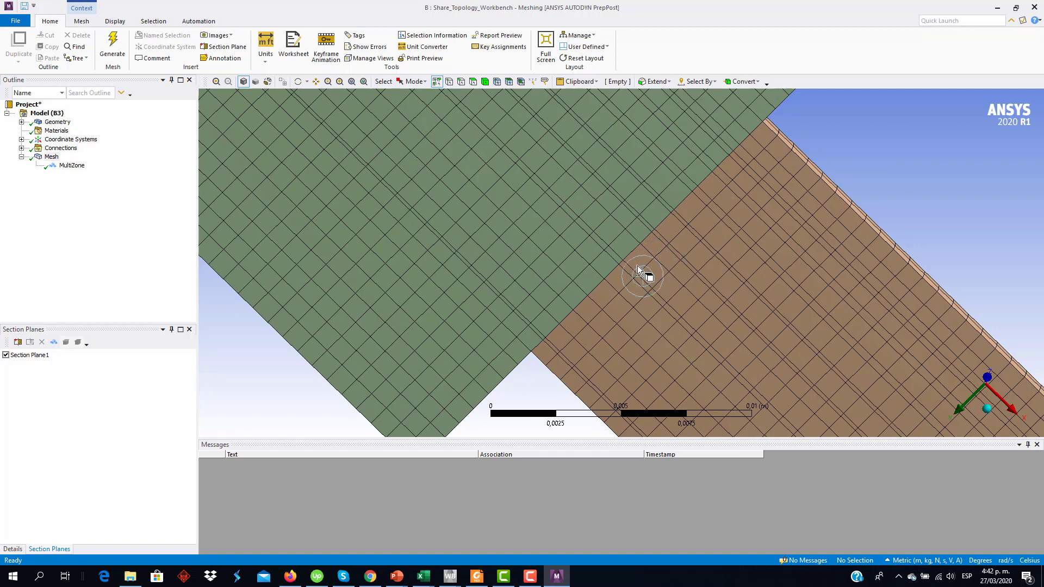
Examine whether the mesh nodes coincide across the shared interface of the cylinders, and close the Meshing window.
{"action": "scroll", "coordinate": [630, 279], "scroll_direction": "up", "scroll_amount": 1}
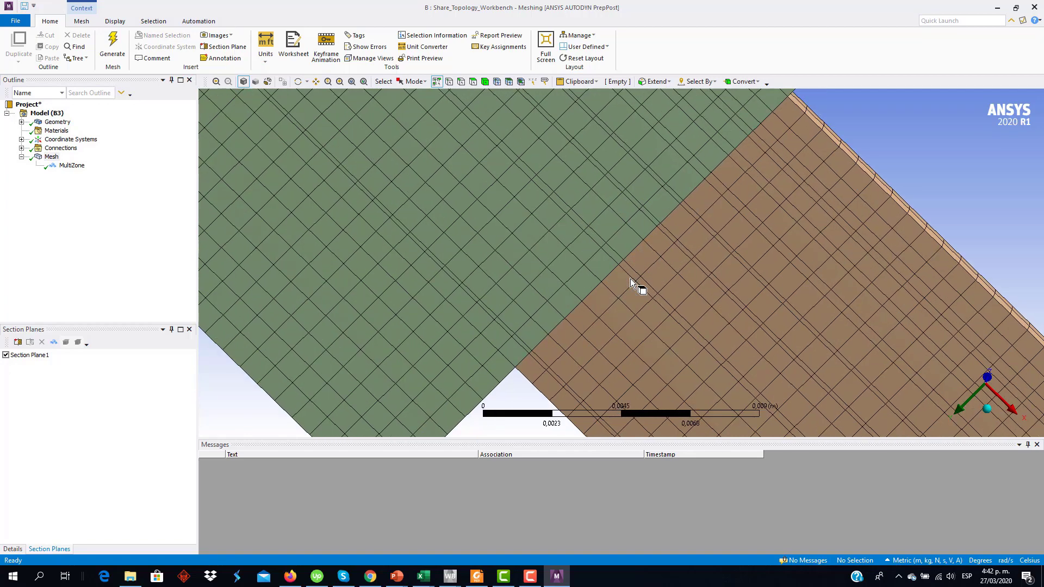
{"action": "middle_click_drag", "start_coordinate": [631, 278], "coordinate": [578, 251], "text": "ctrl"}
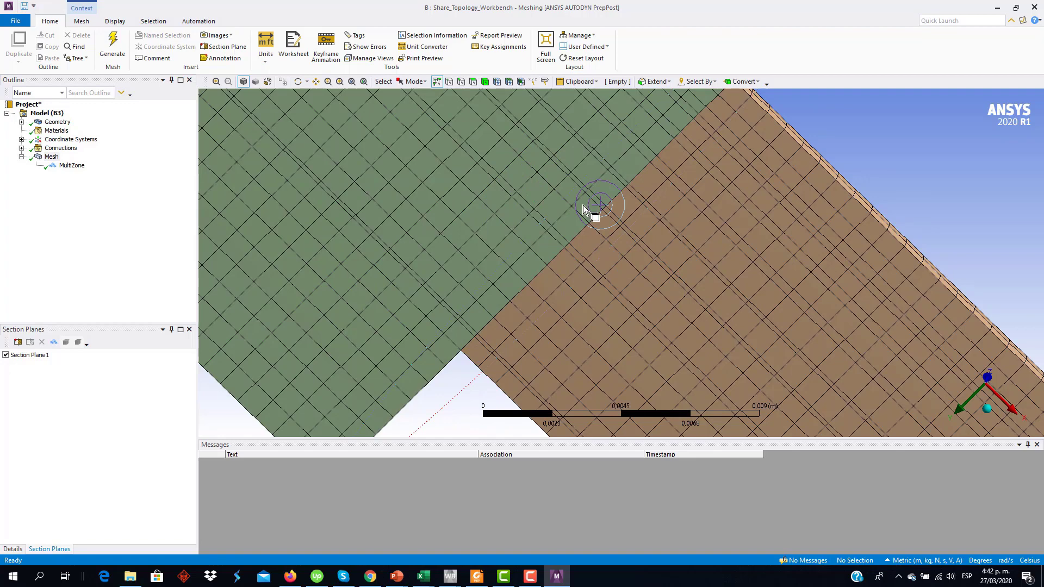
{"action": "scroll", "coordinate": [569, 204], "scroll_direction": "down", "scroll_amount": 3}
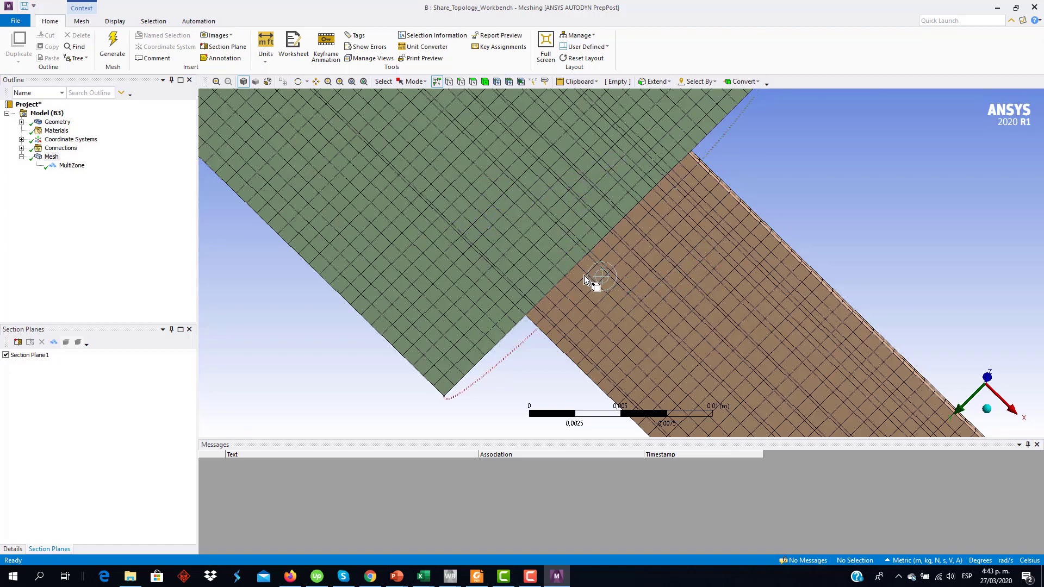
{"action": "scroll", "coordinate": [584, 267], "scroll_direction": "up", "scroll_amount": 3}
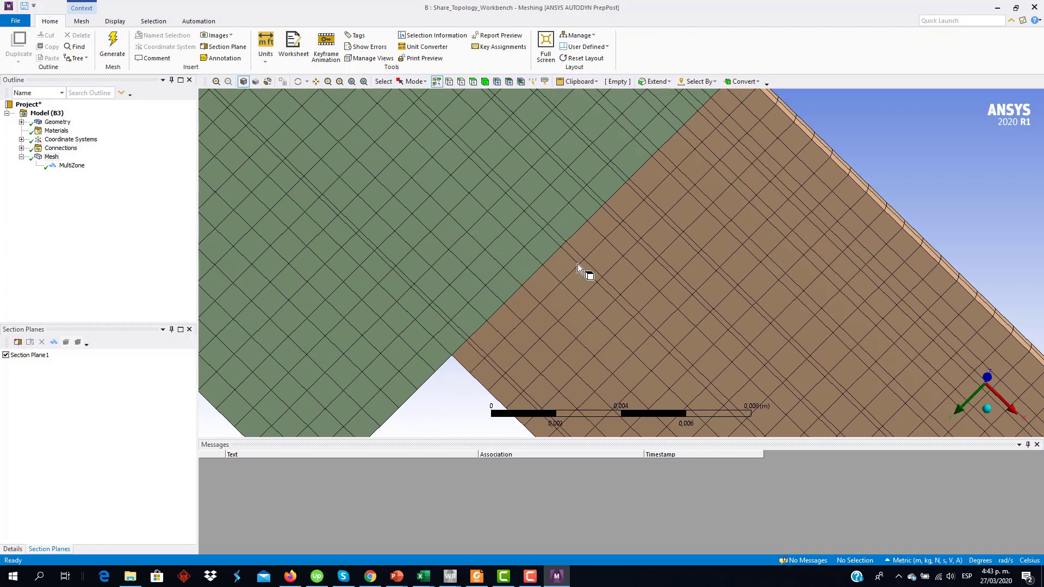
{"action": "scroll", "coordinate": [566, 260], "scroll_direction": "up", "scroll_amount": 2}
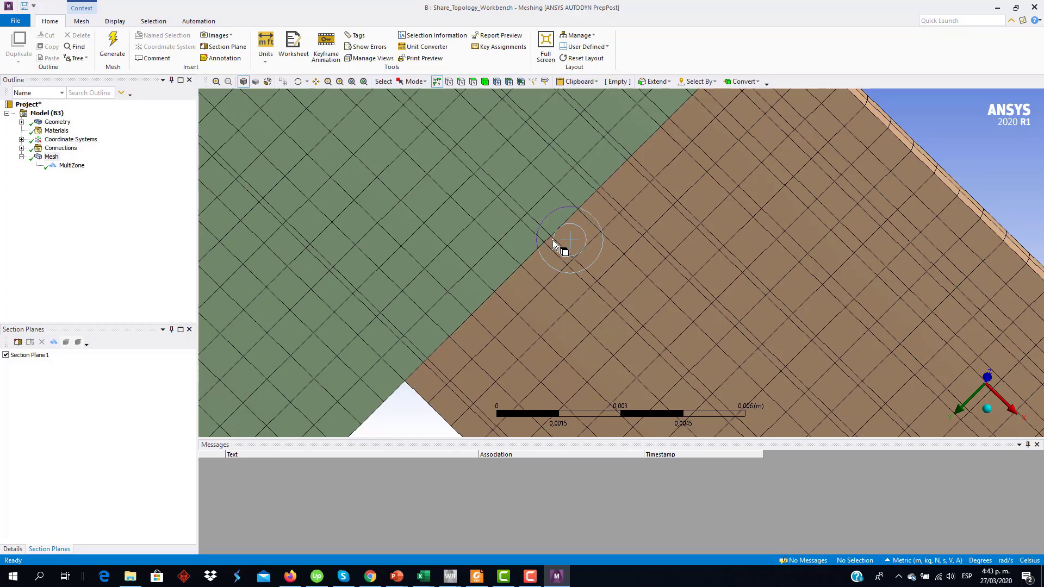
{"action": "scroll", "coordinate": [553, 240], "scroll_direction": "down", "scroll_amount": 4}
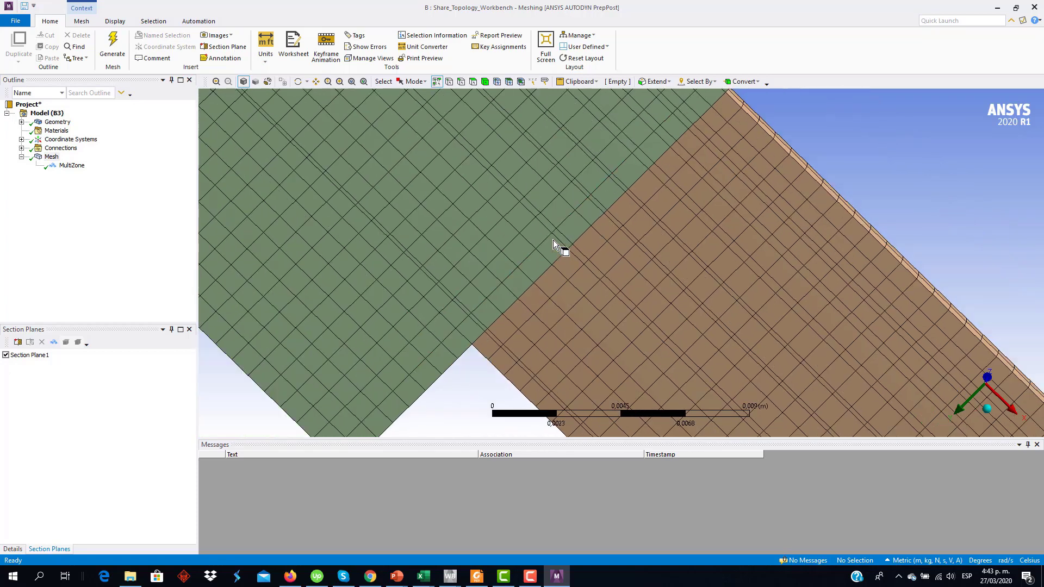
{"action": "left_click", "coordinate": [1035, 7]}
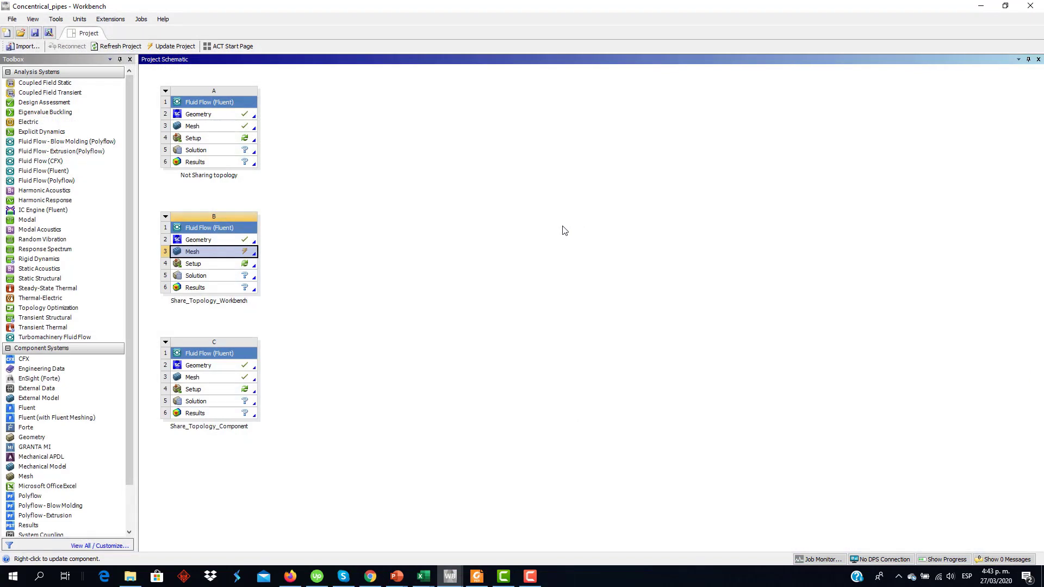
Open the geometry of the Share_Topology_Component system and expand Component1 to list its solids.
{"action": "left_click", "coordinate": [393, 357]}
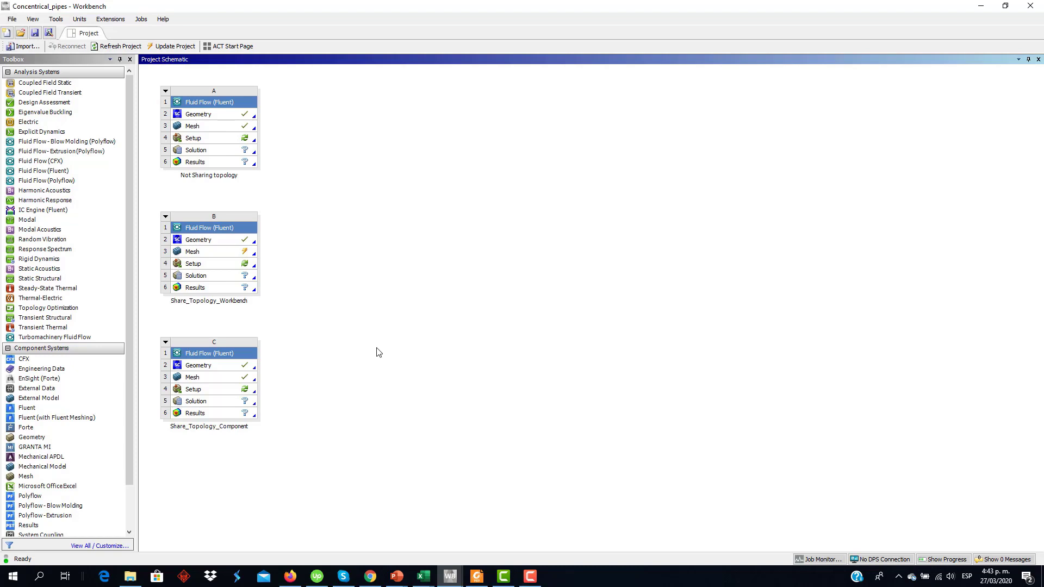
{"action": "double_click", "coordinate": [238, 369]}
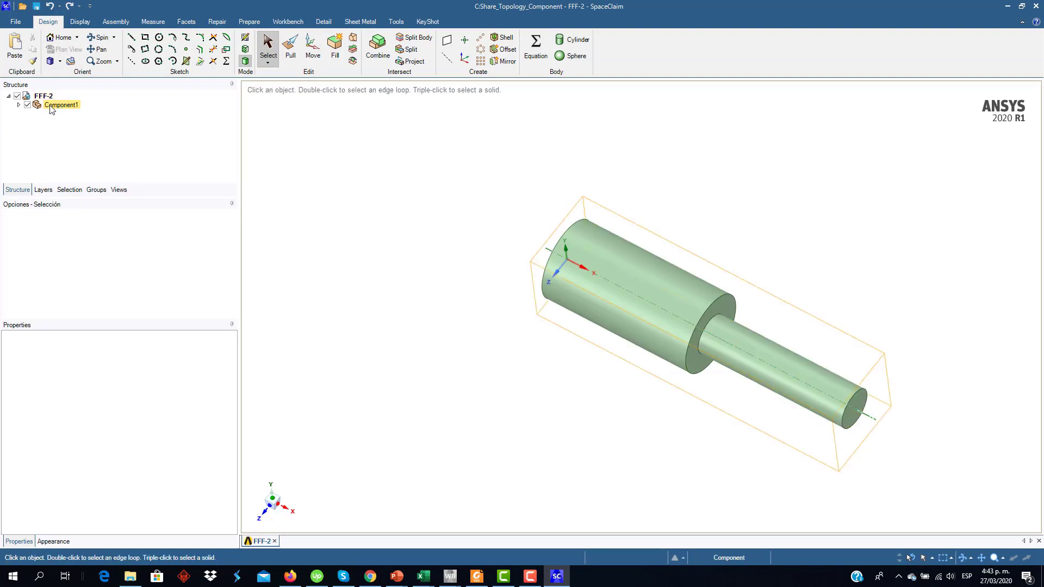
{"action": "left_click", "coordinate": [20, 105]}
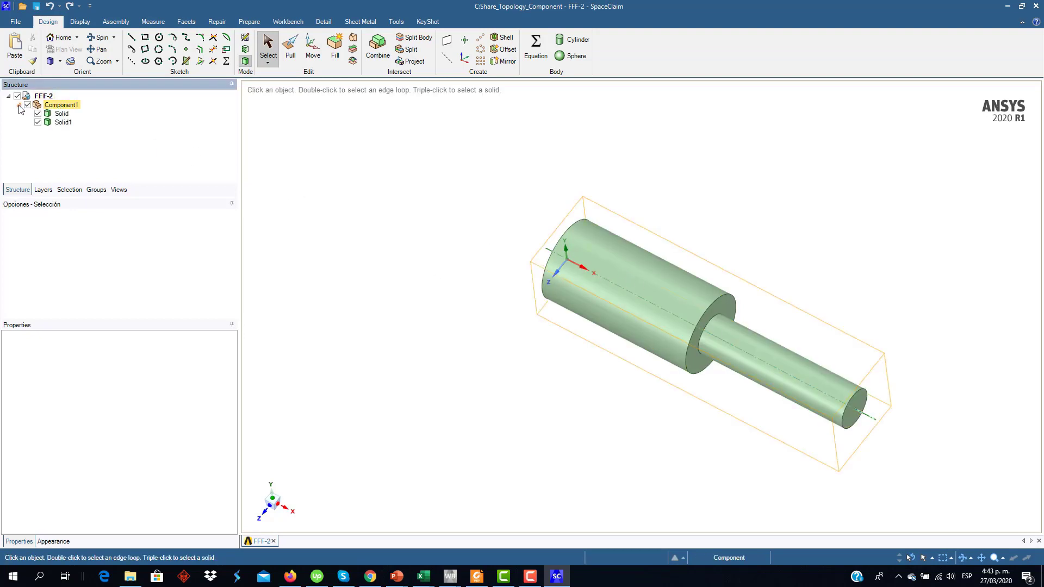
Set the Share Topology property of Component1 to None.
{"action": "left_click", "coordinate": [73, 107]}
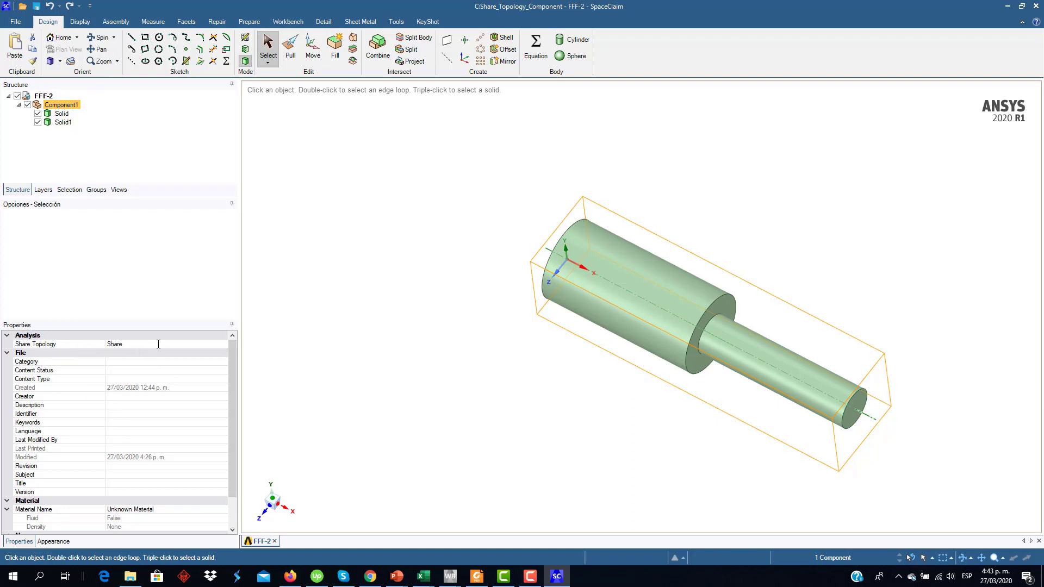
{"action": "left_click", "coordinate": [208, 344]}
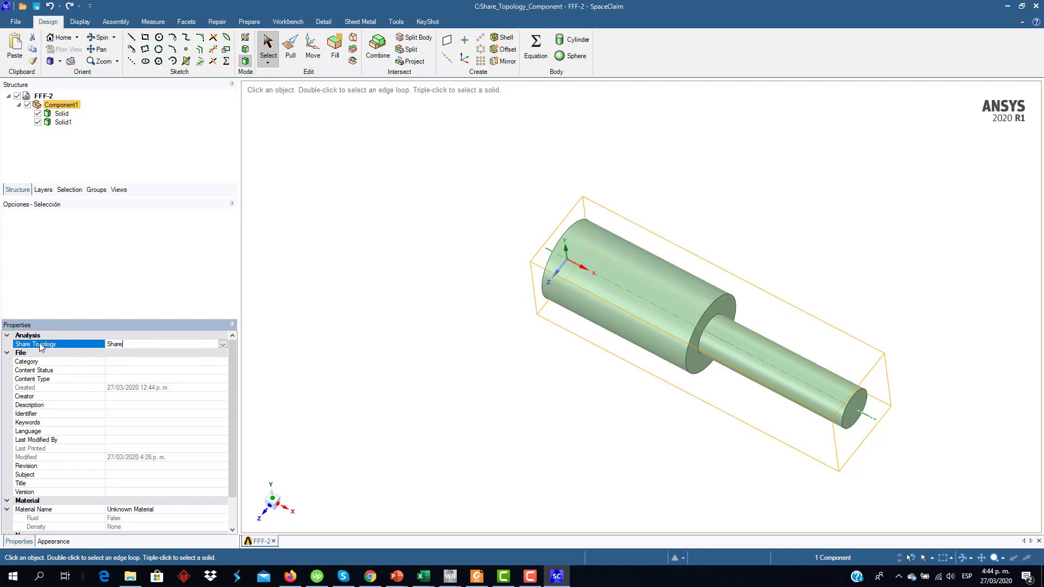
{"action": "left_click", "coordinate": [223, 345]}
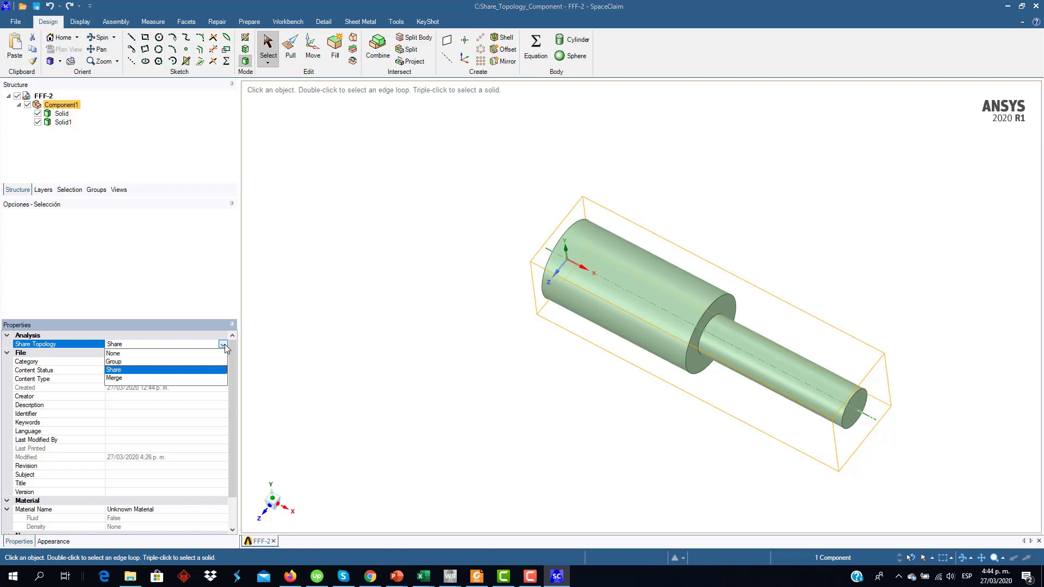
{"action": "left_click", "coordinate": [126, 353]}
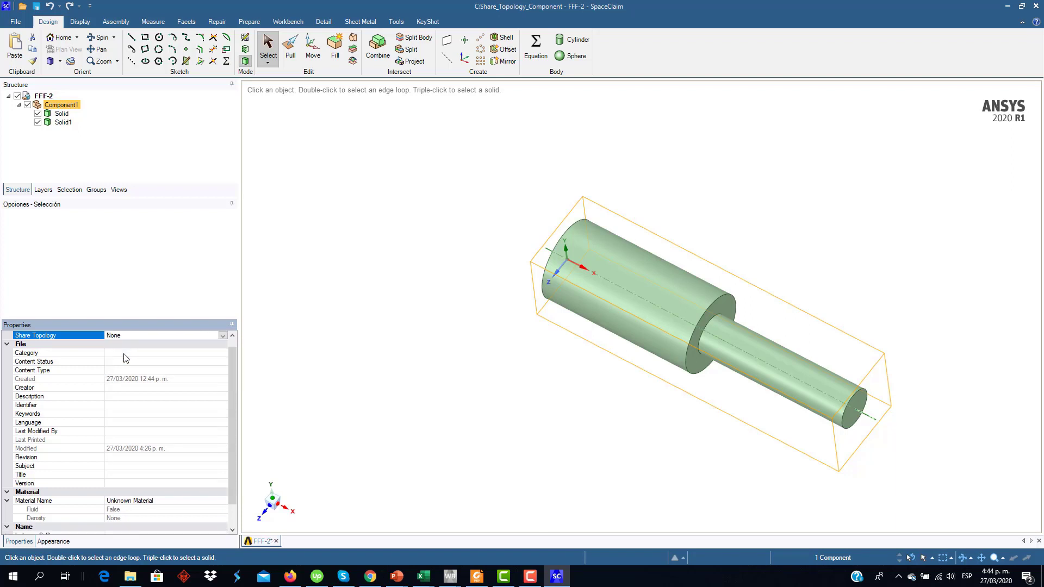
{"action": "left_click", "coordinate": [294, 342]}
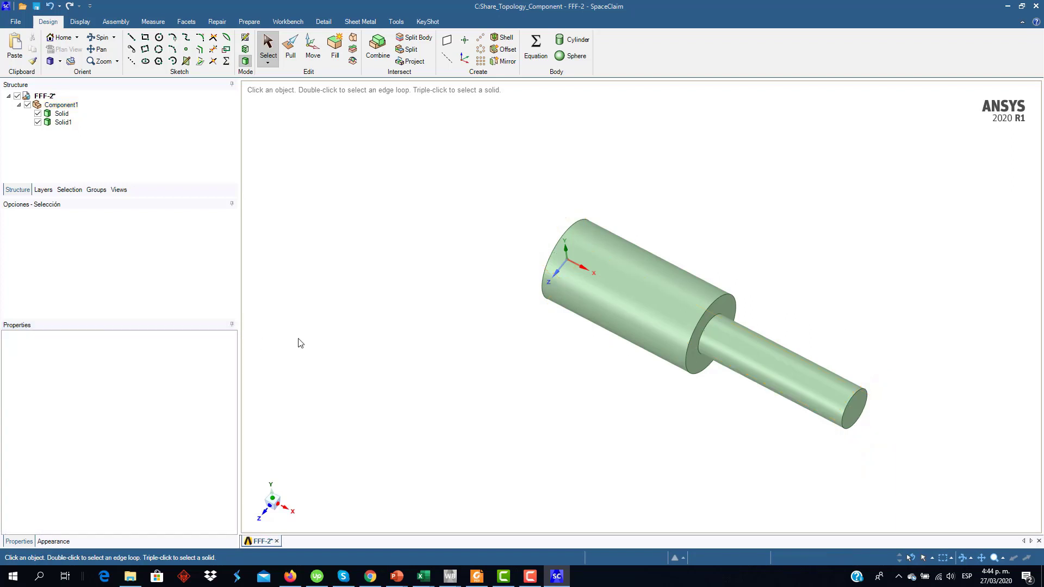
Set the Share Topology property of Component1 to Share.
{"action": "left_click", "coordinate": [62, 107]}
{"action": "left_click", "coordinate": [197, 344]}
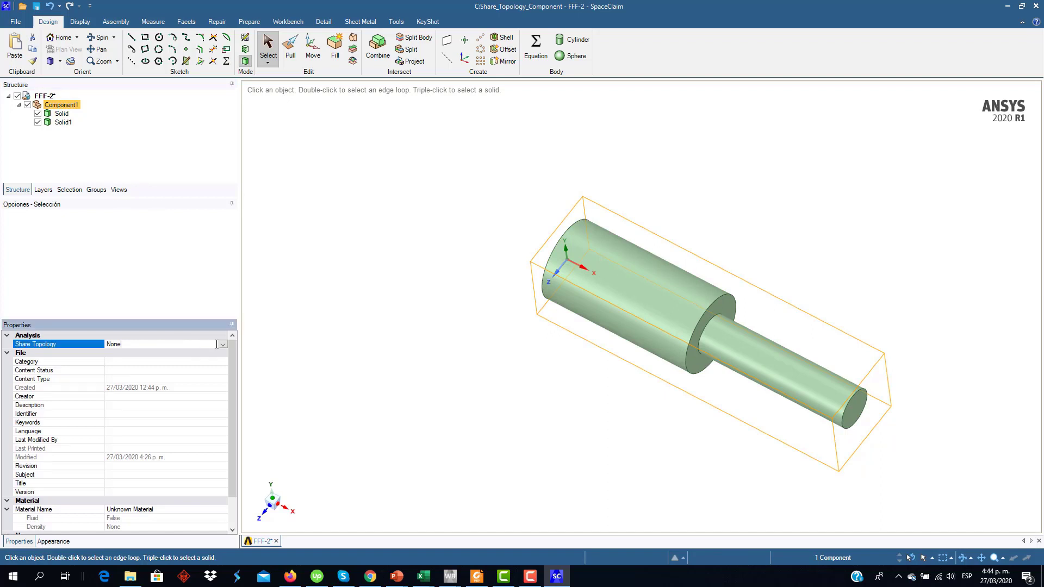
{"action": "left_click", "coordinate": [221, 345]}
{"action": "left_click", "coordinate": [123, 370]}
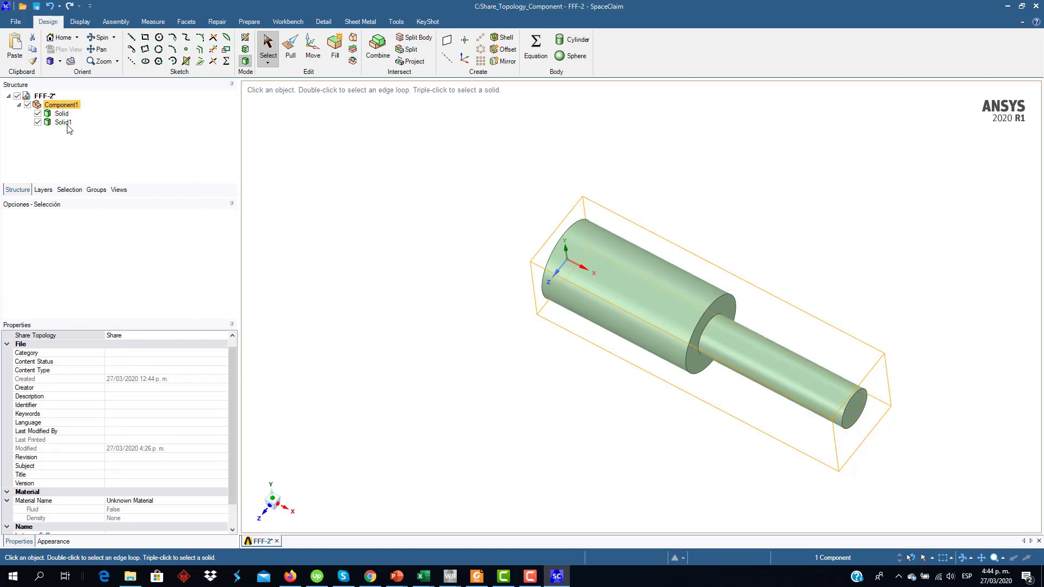
Close the geometry editor and open the mesh of the Share_Topology_Component system, accepting the re-read of upstream data.
{"action": "left_click", "coordinate": [1037, 7]}
{"action": "double_click", "coordinate": [218, 377]}
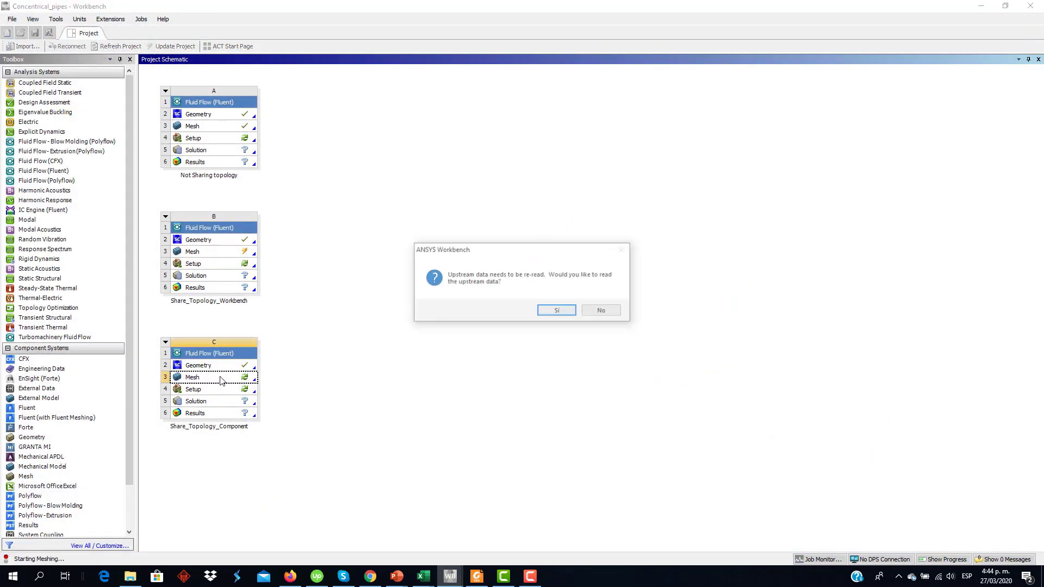
{"action": "left_click", "coordinate": [562, 312]}
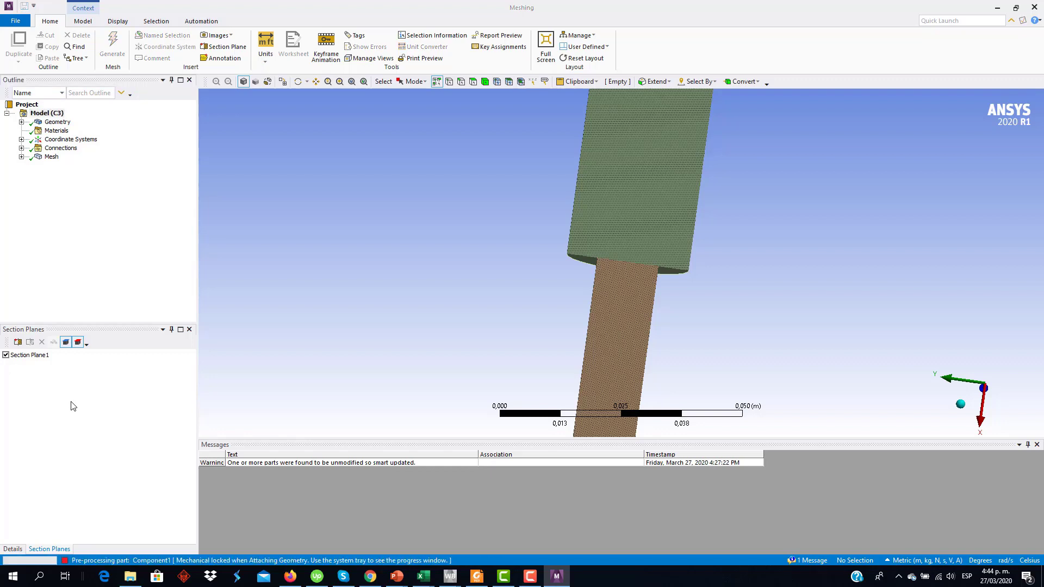
Turn off Section Plane1 and display the mesh on both complete cylinders, expanding Mesh to list its MultiZone method.
{"action": "left_click", "coordinate": [6, 355]}
{"action": "middle_click_drag", "start_coordinate": [455, 284], "coordinate": [466, 334]}
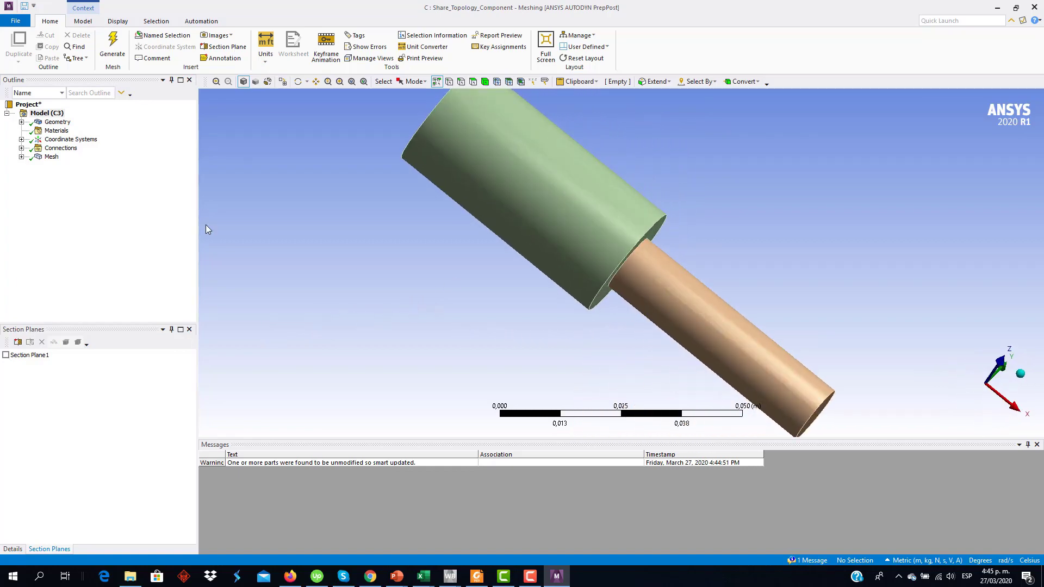
{"action": "left_click", "coordinate": [22, 157]}
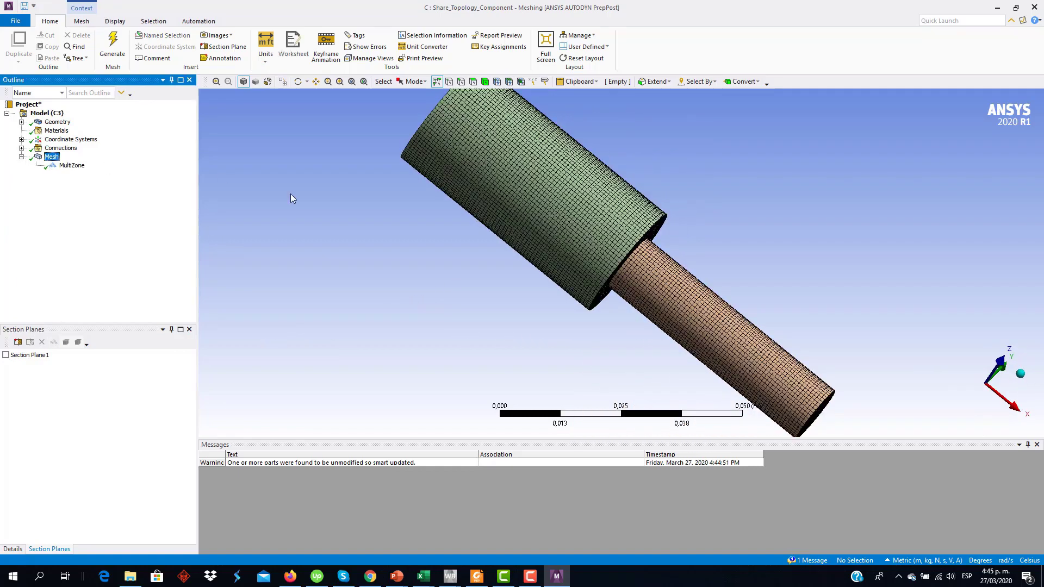
{"action": "left_click", "coordinate": [72, 165]}
{"action": "left_click", "coordinate": [52, 157]}
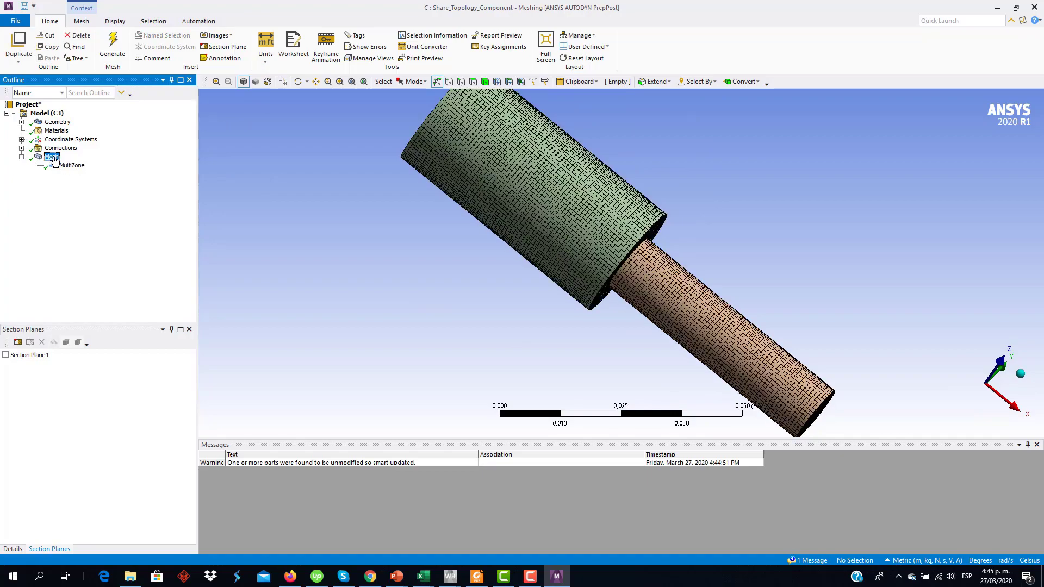
Turn on Section Plane1 and examine whether the cut mesh's nodes coincide where the two cylinders meet.
{"action": "left_click", "coordinate": [6, 355]}
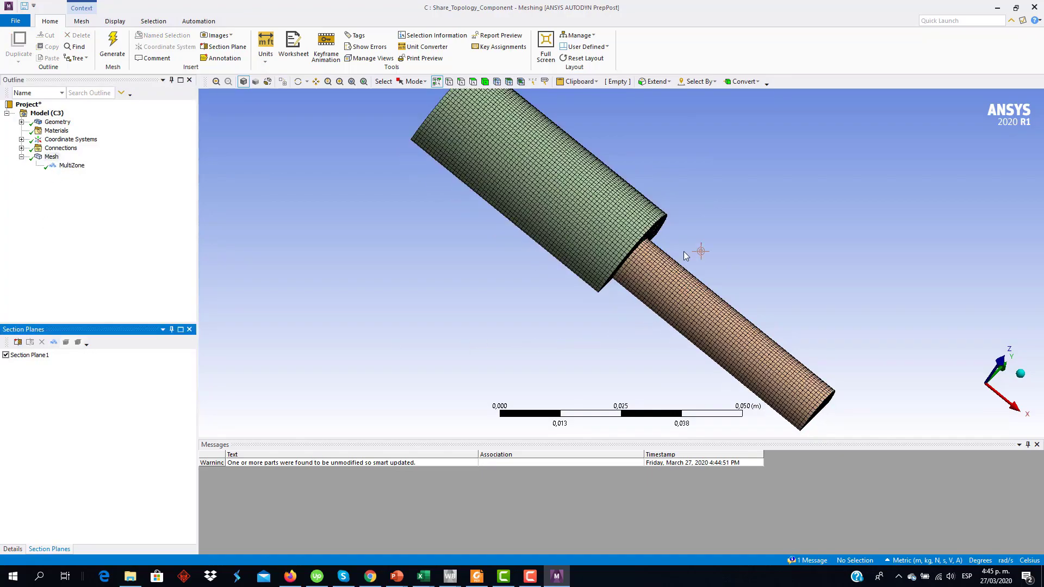
{"action": "middle_click_drag", "start_coordinate": [692, 252], "coordinate": [649, 265]}
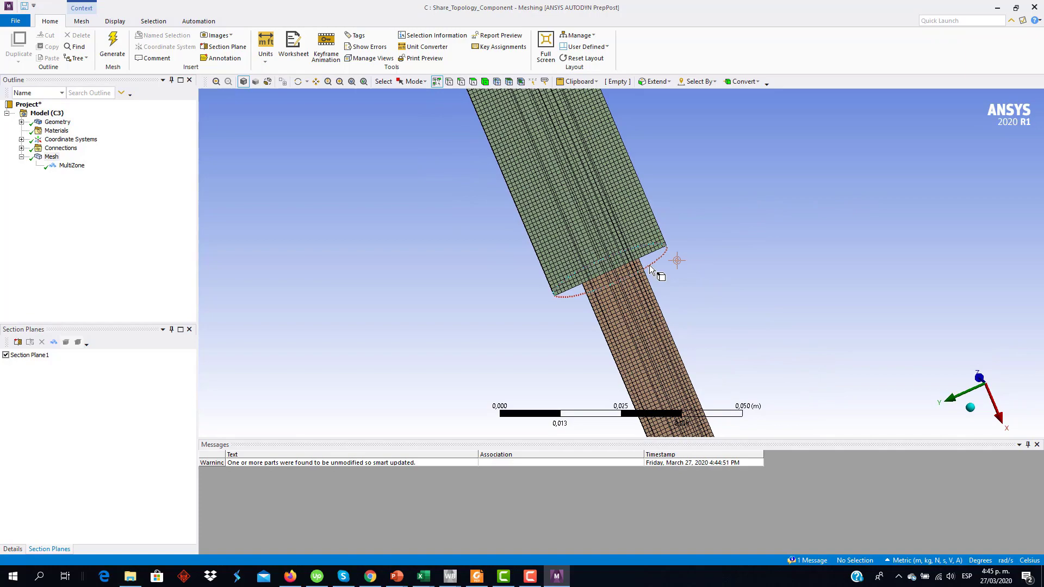
{"action": "scroll", "coordinate": [614, 299], "scroll_direction": "up", "scroll_amount": 5}
{"action": "scroll", "coordinate": [600, 311], "scroll_direction": "up", "scroll_amount": 5}
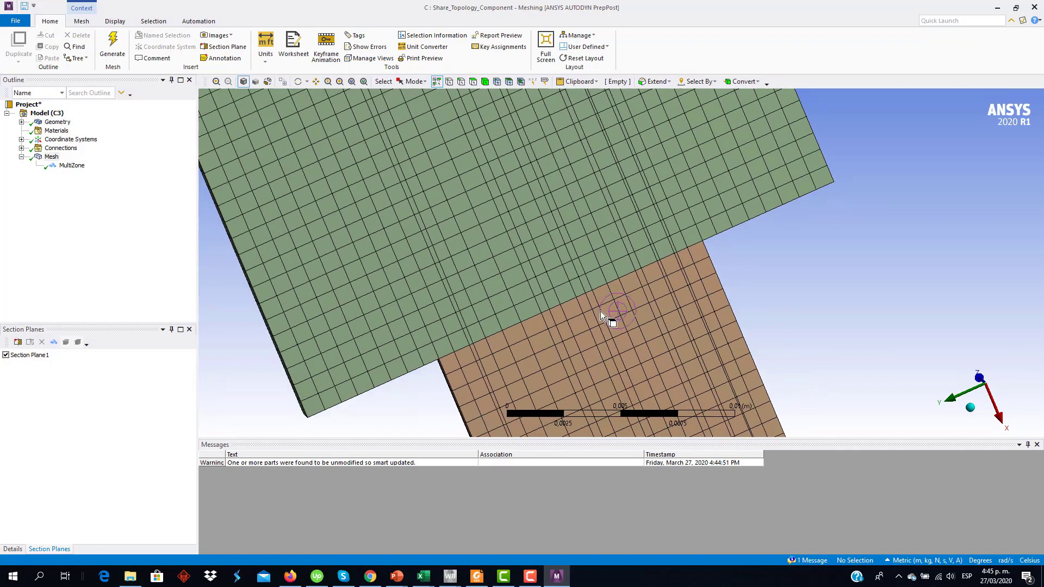
{"action": "middle_click_drag", "start_coordinate": [600, 311], "coordinate": [638, 253], "text": "ctrl"}
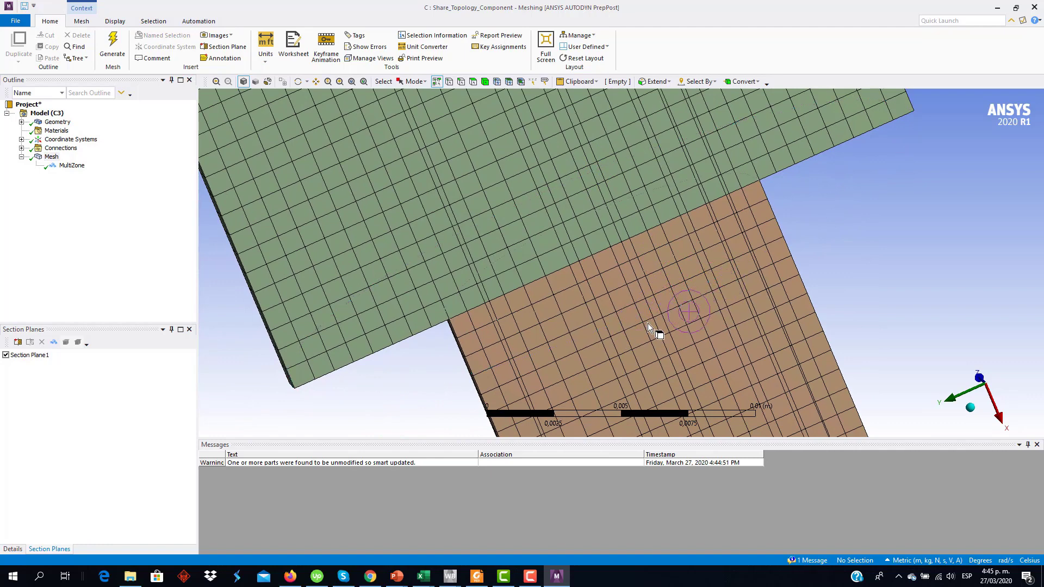
{"action": "scroll", "coordinate": [613, 323], "scroll_direction": "up", "scroll_amount": 2}
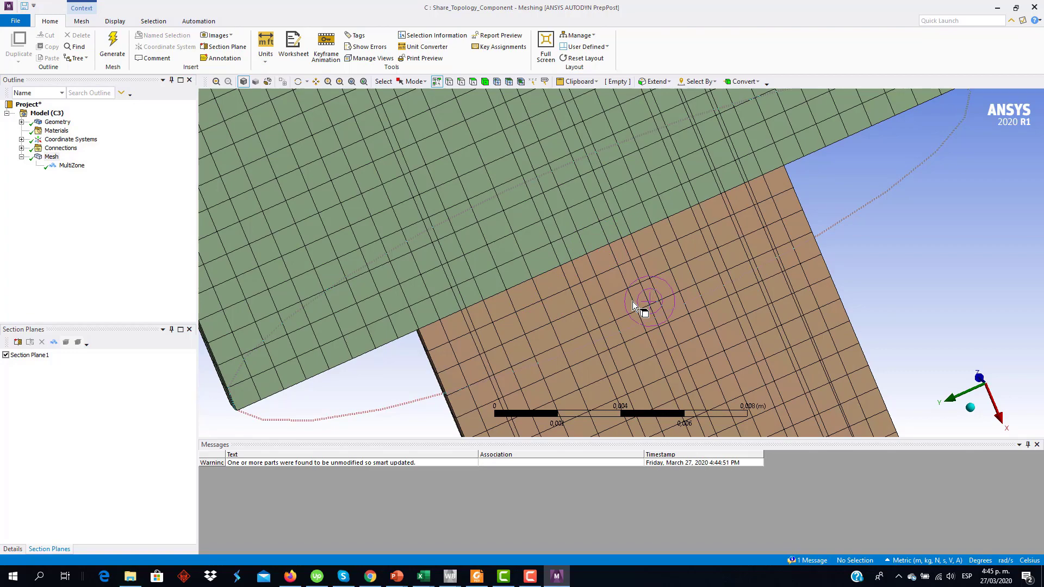
{"action": "scroll", "coordinate": [631, 301], "scroll_direction": "down", "scroll_amount": 2}
{"action": "scroll", "coordinate": [632, 302], "scroll_direction": "down", "scroll_amount": 10}
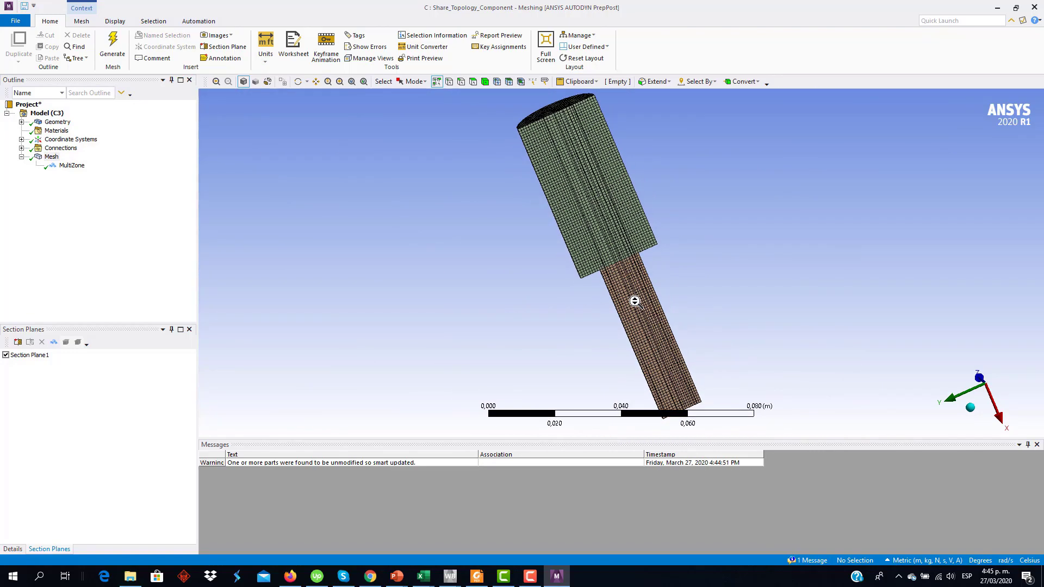